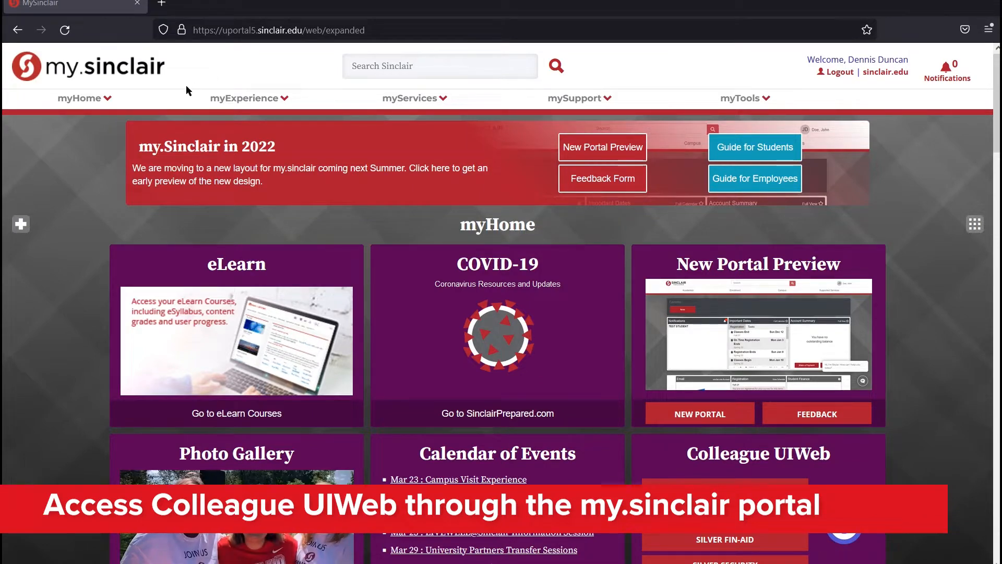
Launch the Colleague UIWeb link under myHome, opening its login page in a new tab
mouse_move(124, 99)
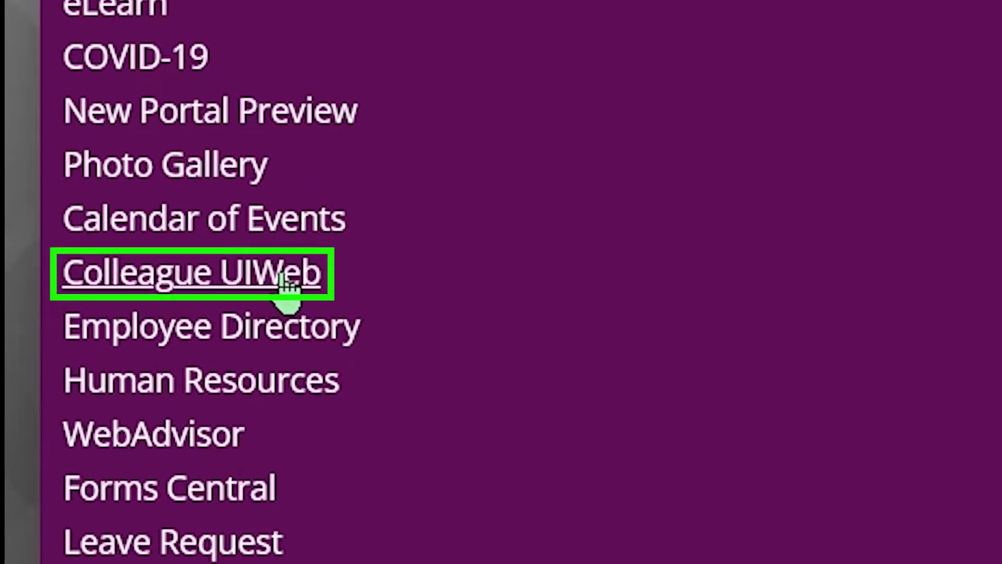
left_click(281, 275)
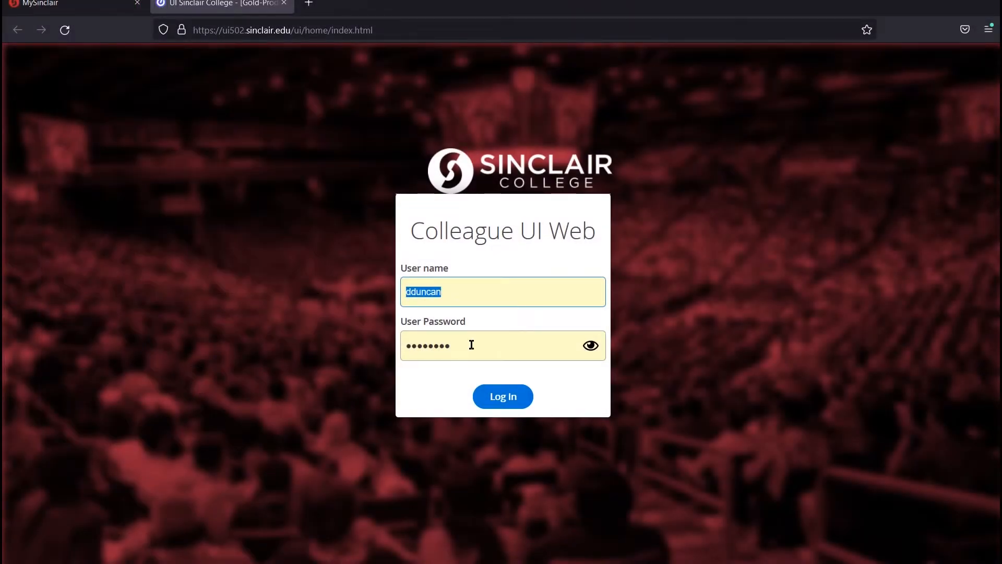
Log in, accept the policy notice, and search forms for REQM
left_click(499, 399)
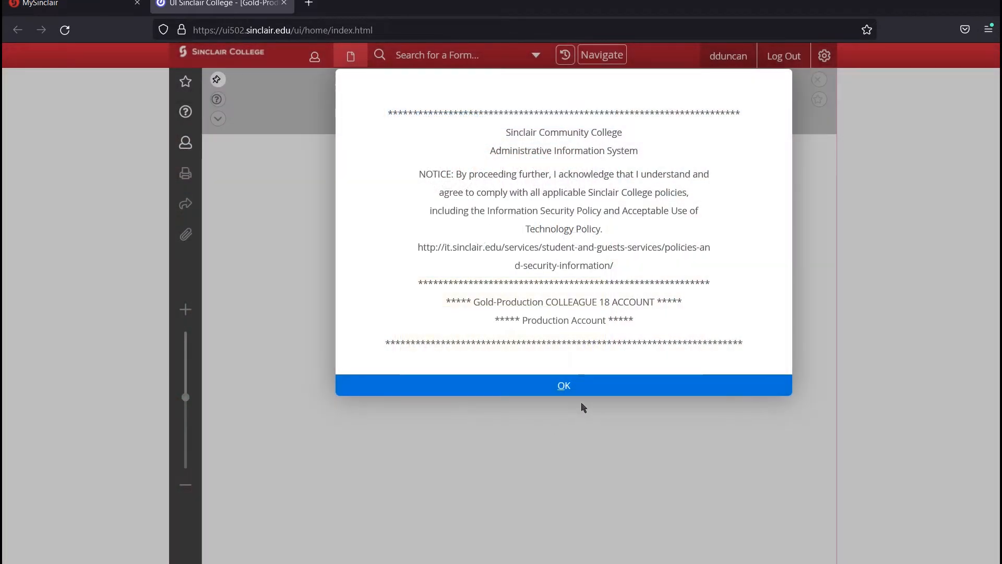
left_click(564, 385)
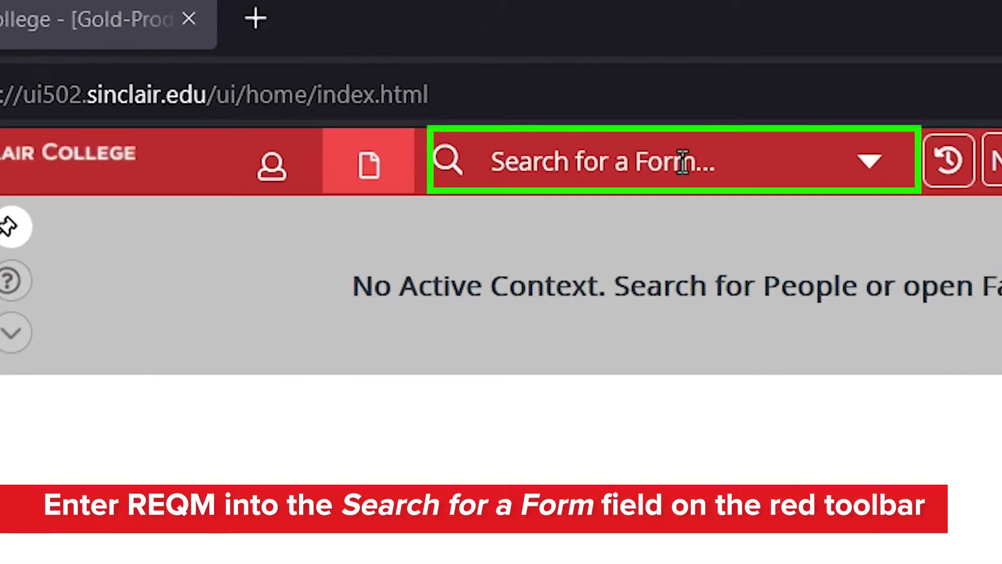
left_click(683, 162)
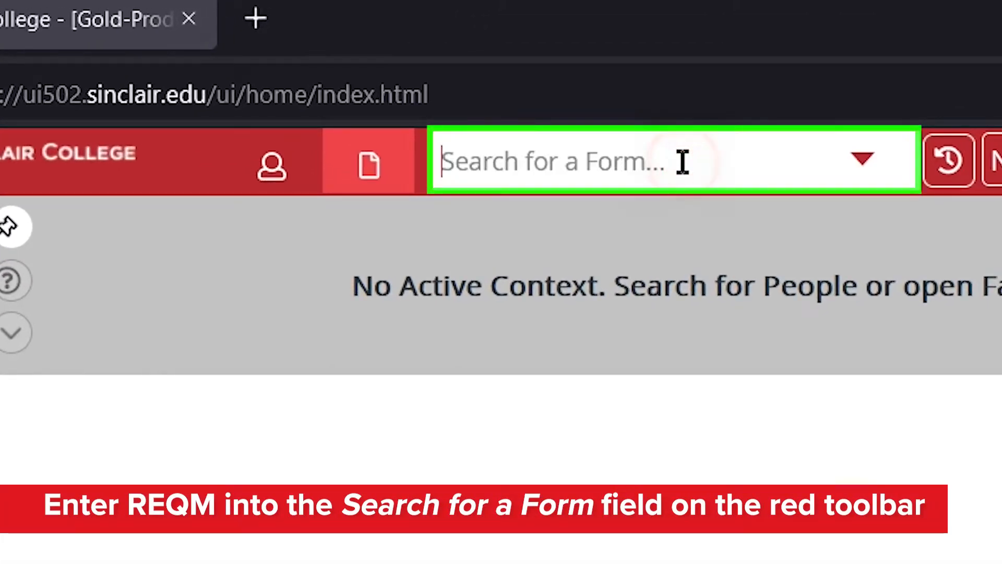
type("REQM")
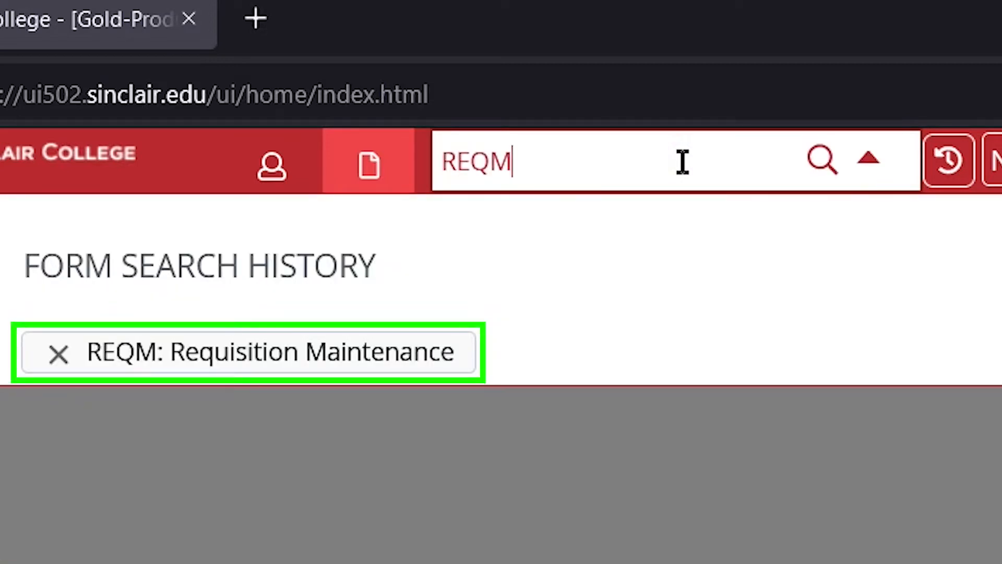
Add a new REQM requisition via LookUp 'A', numbered automatically on completion
left_click(399, 342)
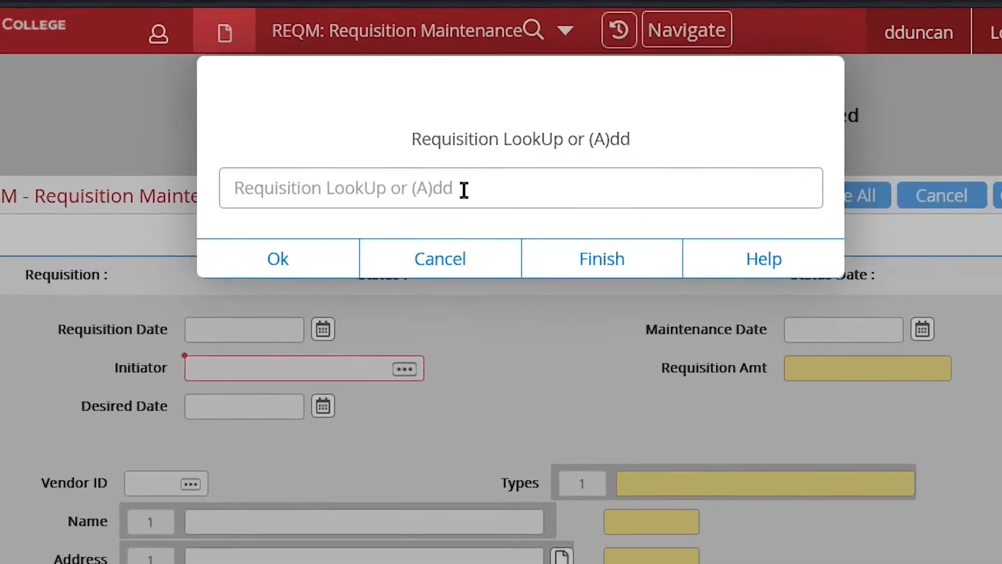
left_click(480, 141)
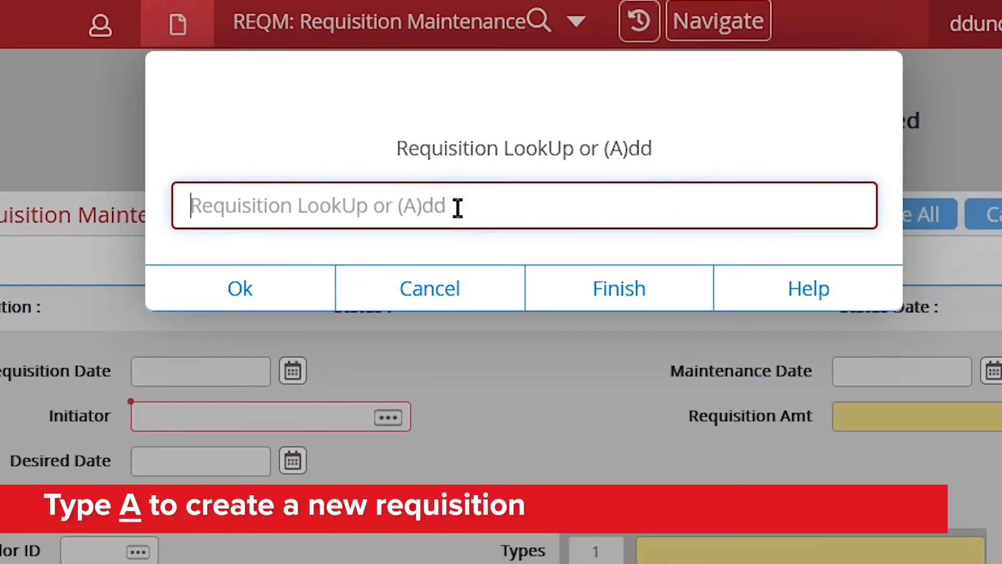
type("A")
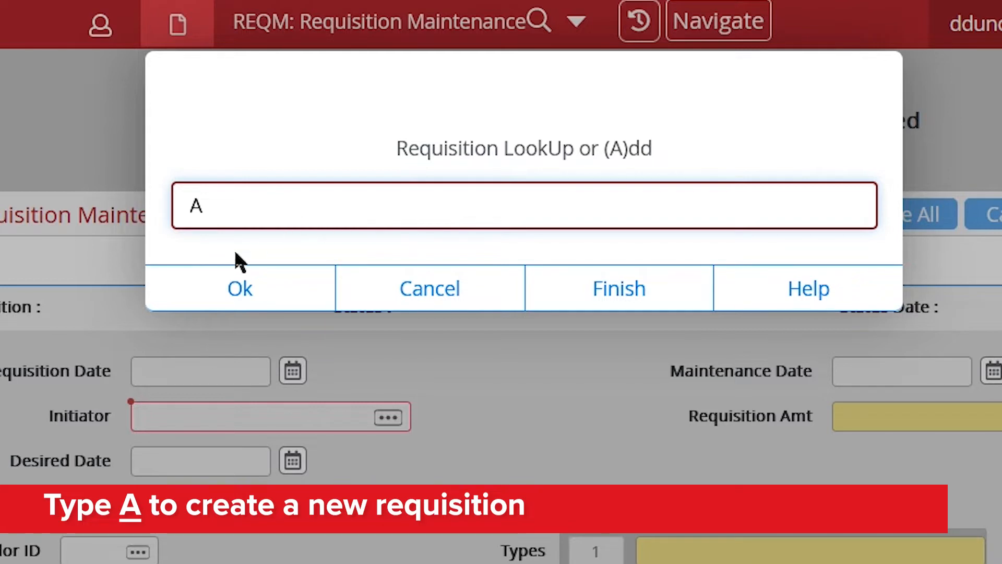
left_click(237, 294)
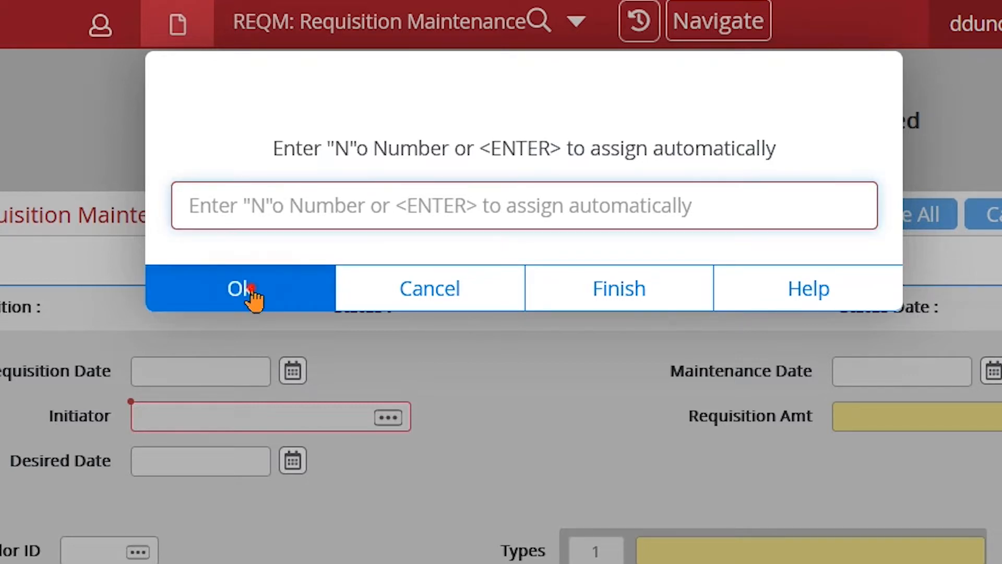
left_click(252, 293)
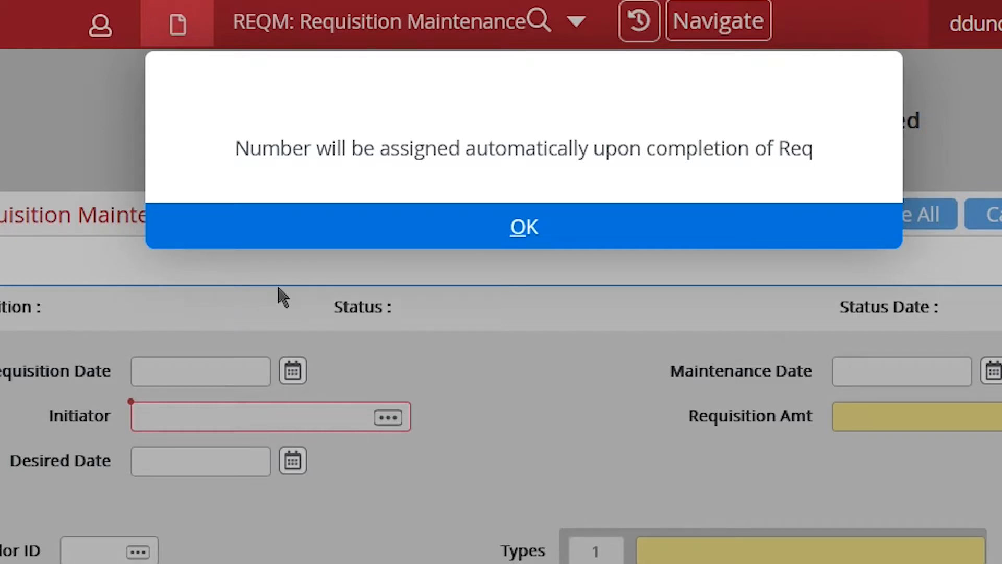
left_click(502, 230)
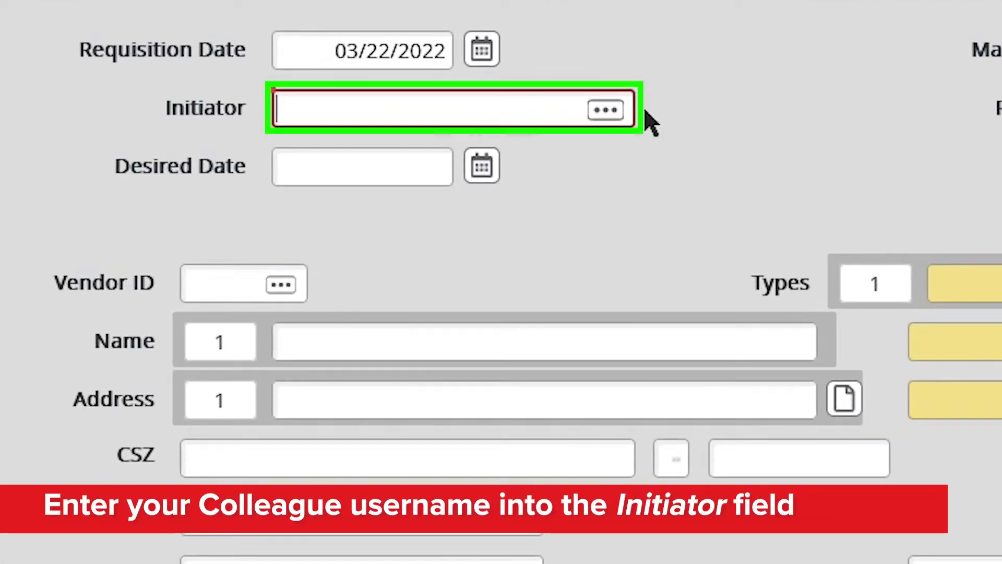
Enter your username as the requisition's Initiator so it resolves to a full name
left_click(418, 103)
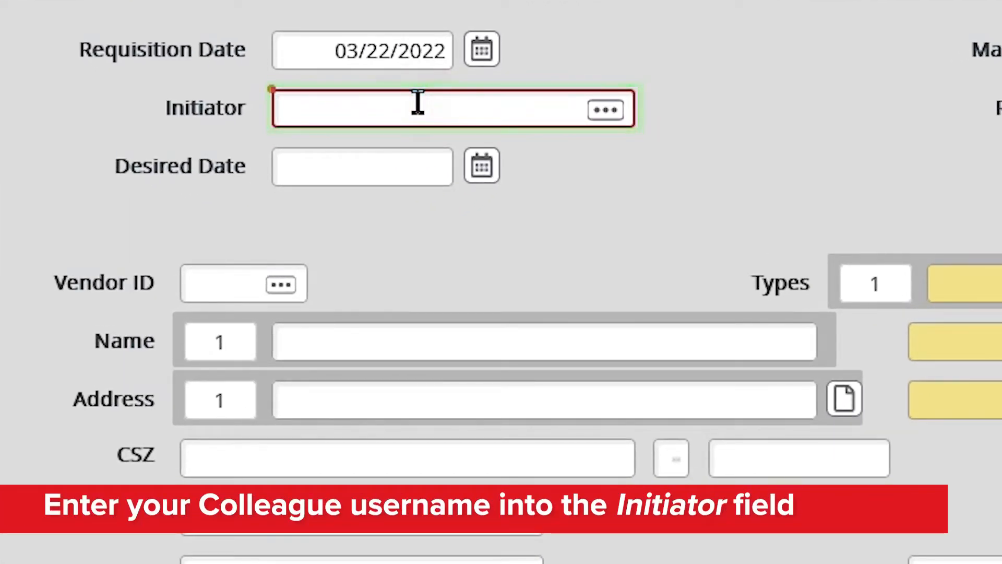
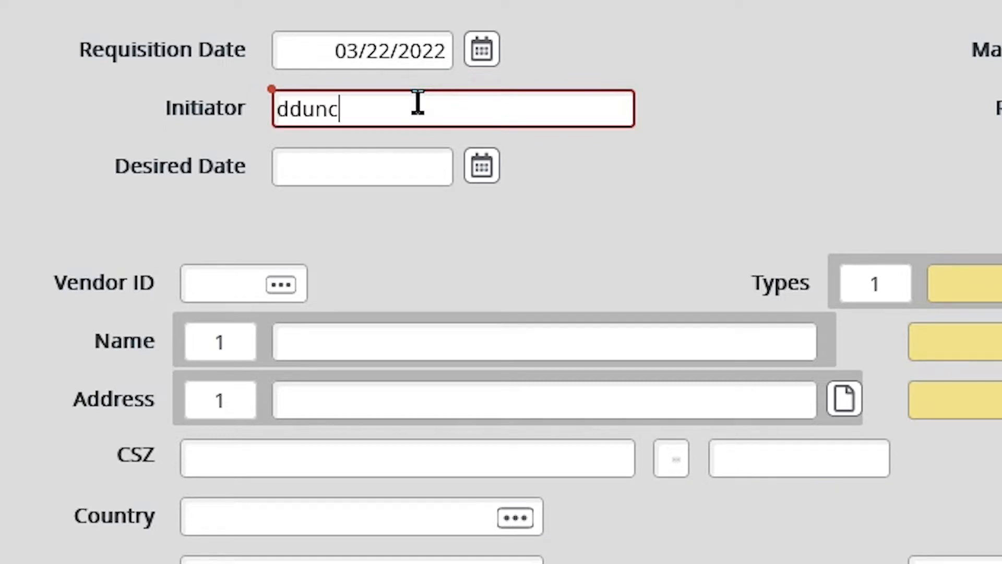
key("Tab")
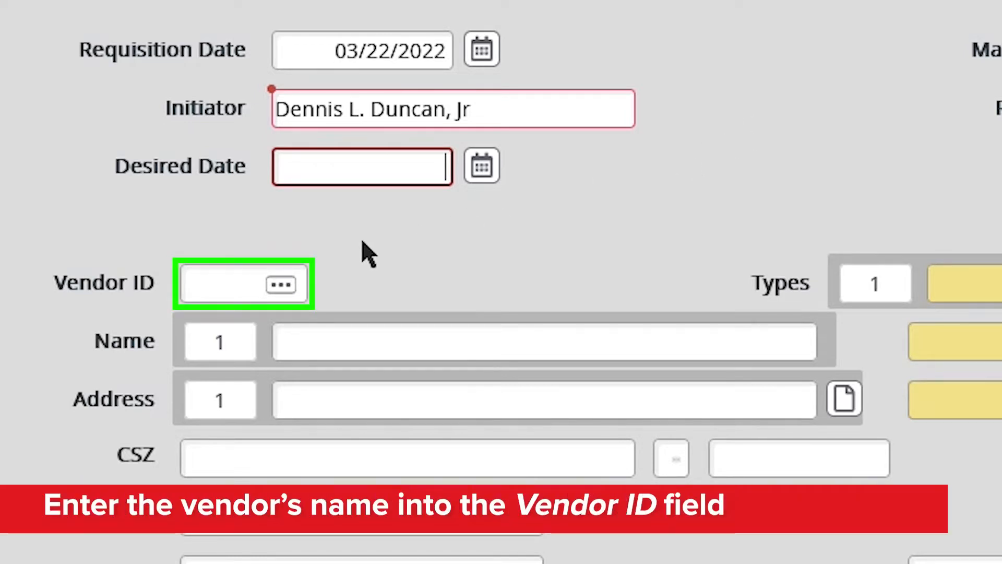
Search the vendor list for CHI Corp
left_click(223, 284)
type("C")
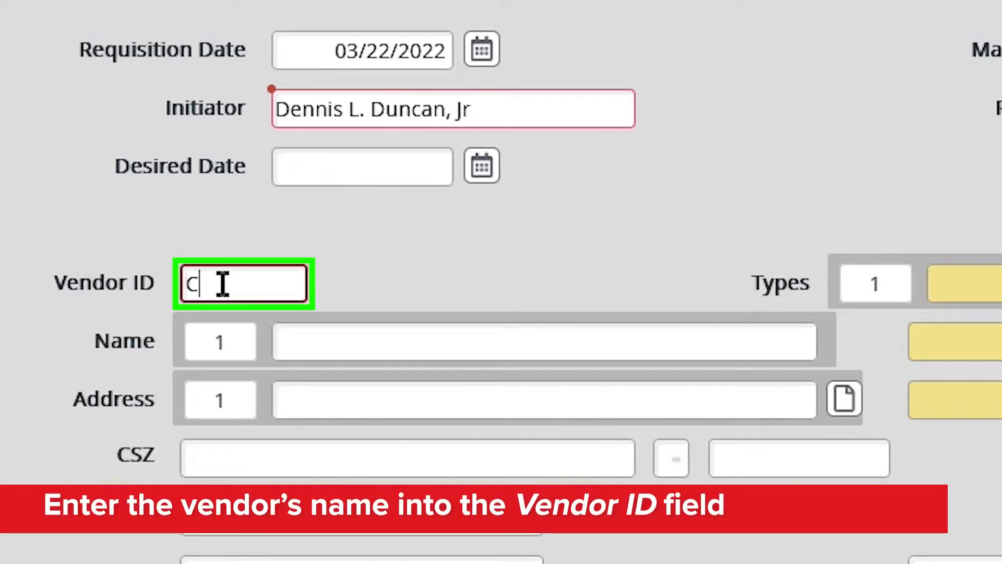
type("HI Corp")
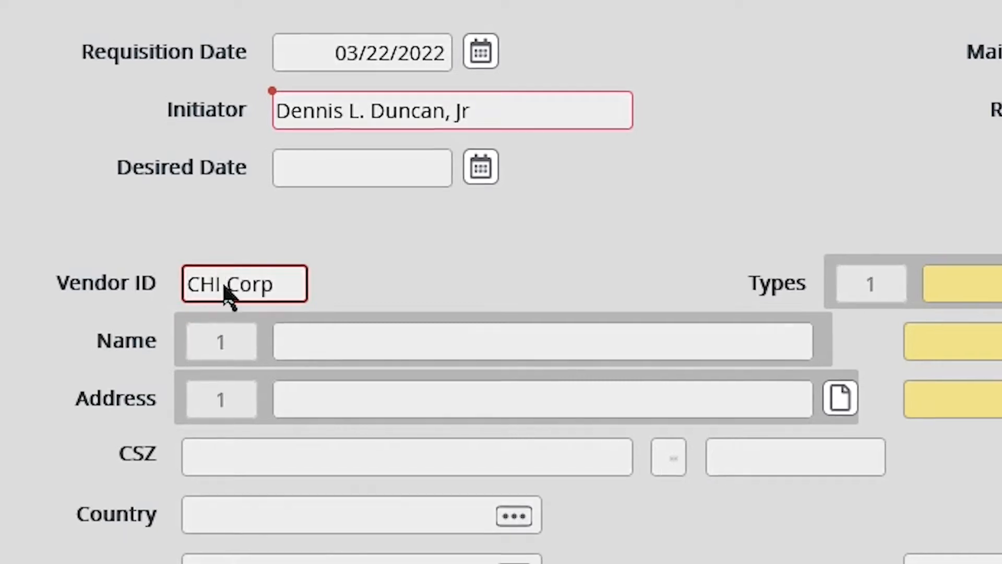
key("Return")
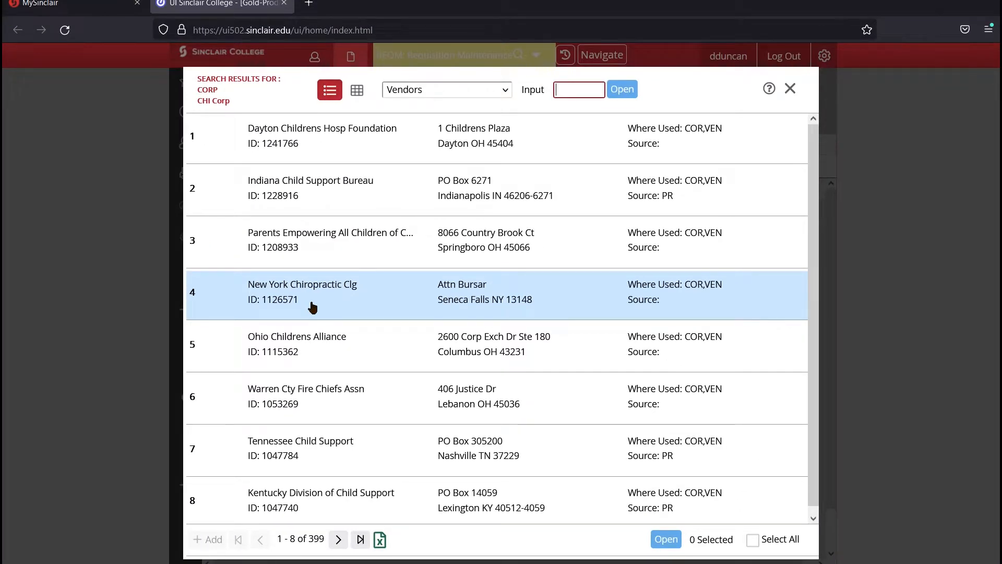
Pick CHI Corp (ID 0734464, Cleveland OH) from the 399 vendor results
left_click(338, 539)
left_click(338, 539)
left_click(339, 539)
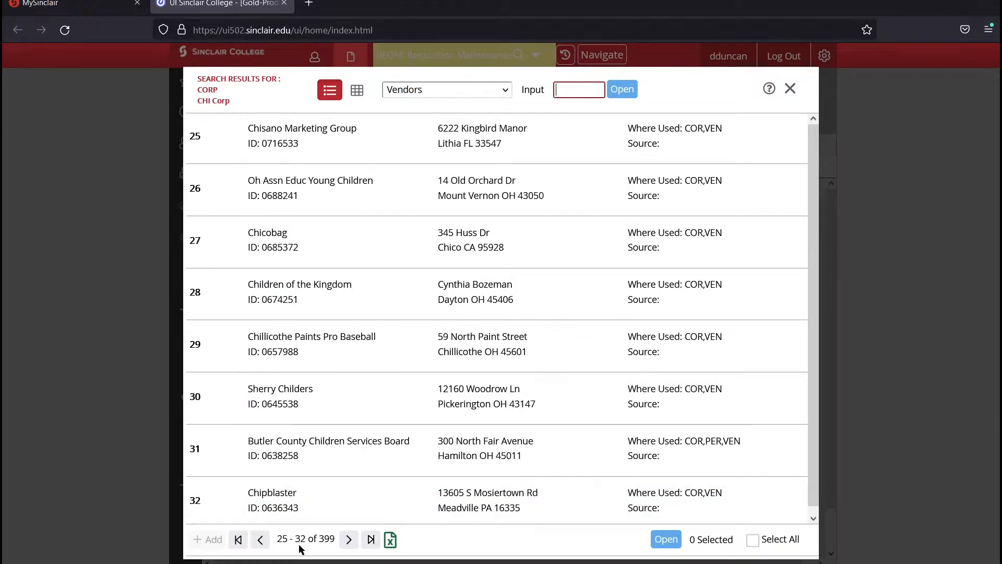
left_click(260, 540)
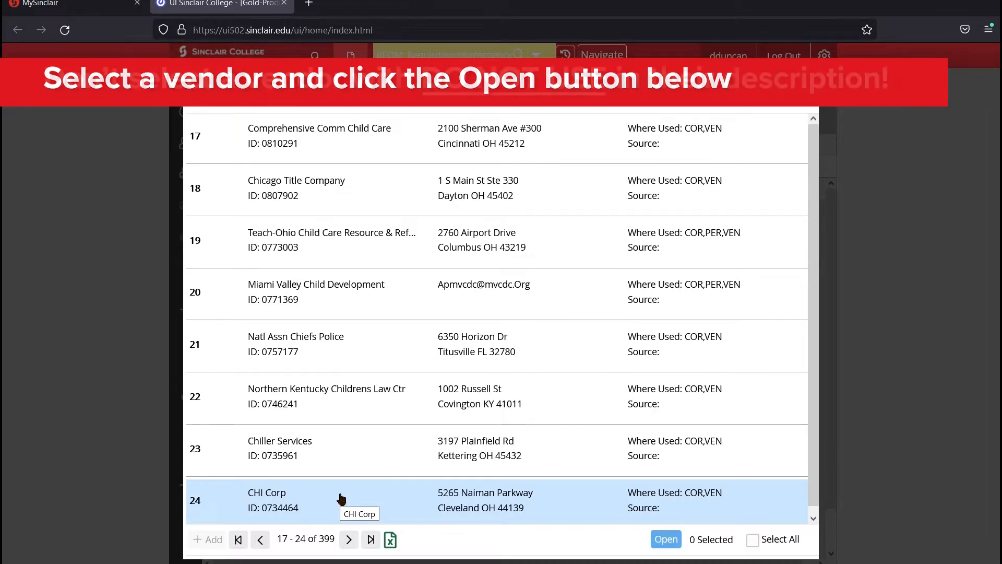
left_click(342, 500)
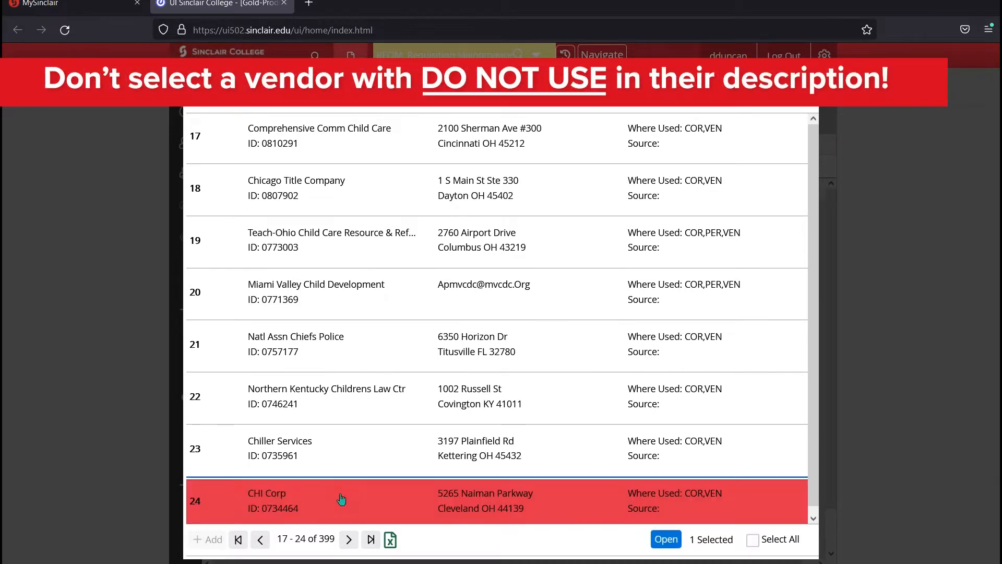
left_click(681, 538)
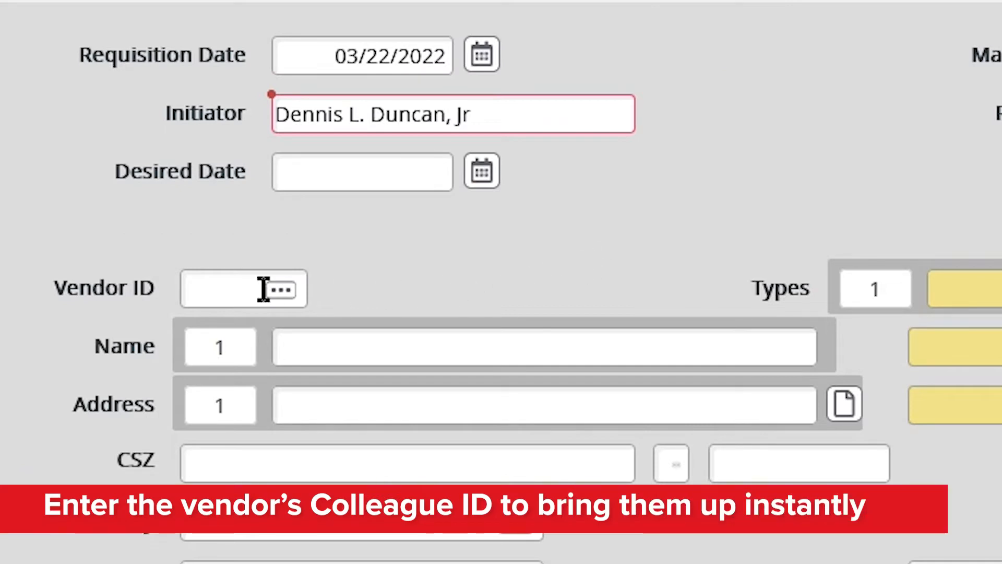
Load vendor 734464 (CHI Corp, Cleveland OH) by ID, then demonstrate clearing it with Ctrl+Alt+D
left_click(230, 292)
type("734")
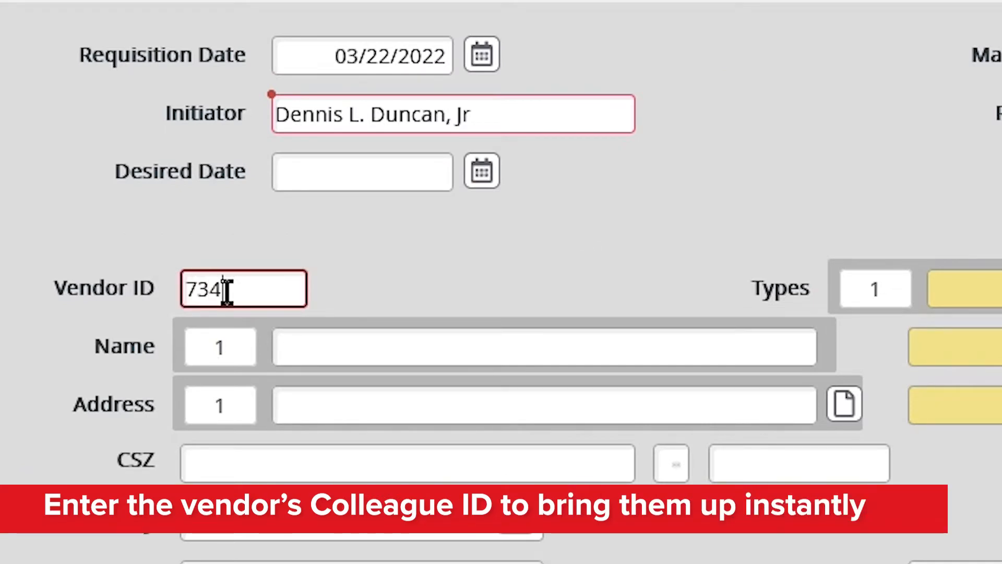
type("464")
key("Tab")
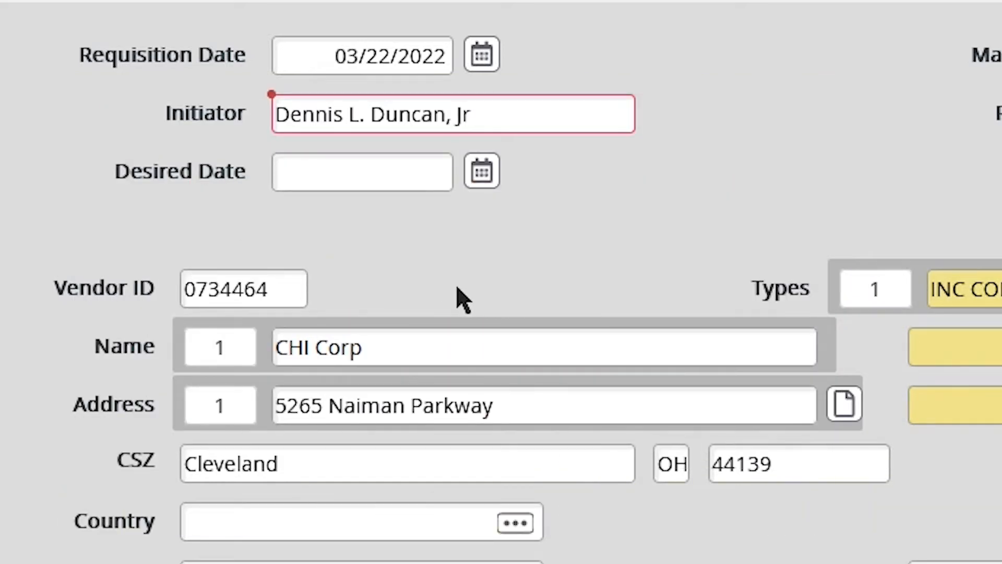
double_click(256, 288)
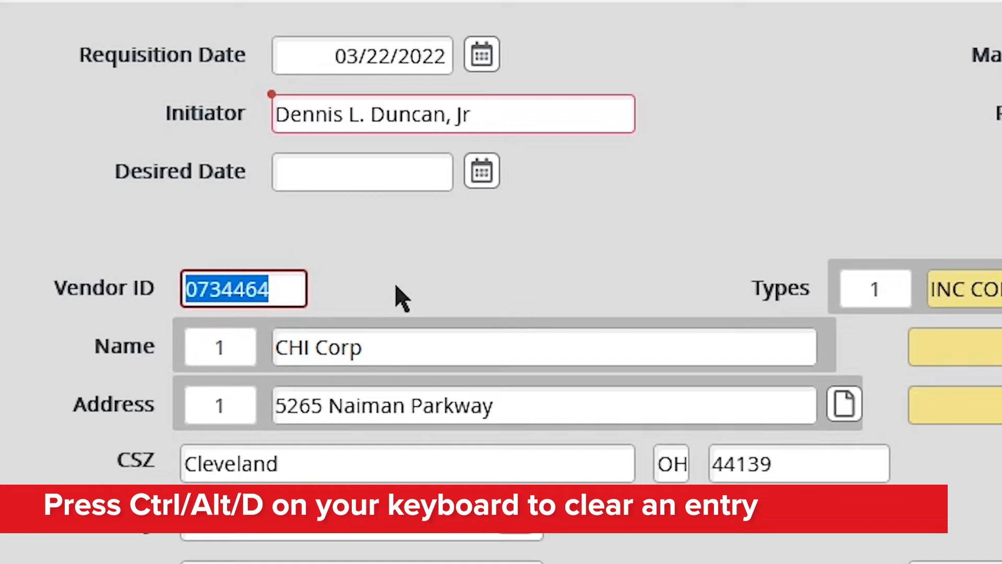
key("ctrl+alt+d")
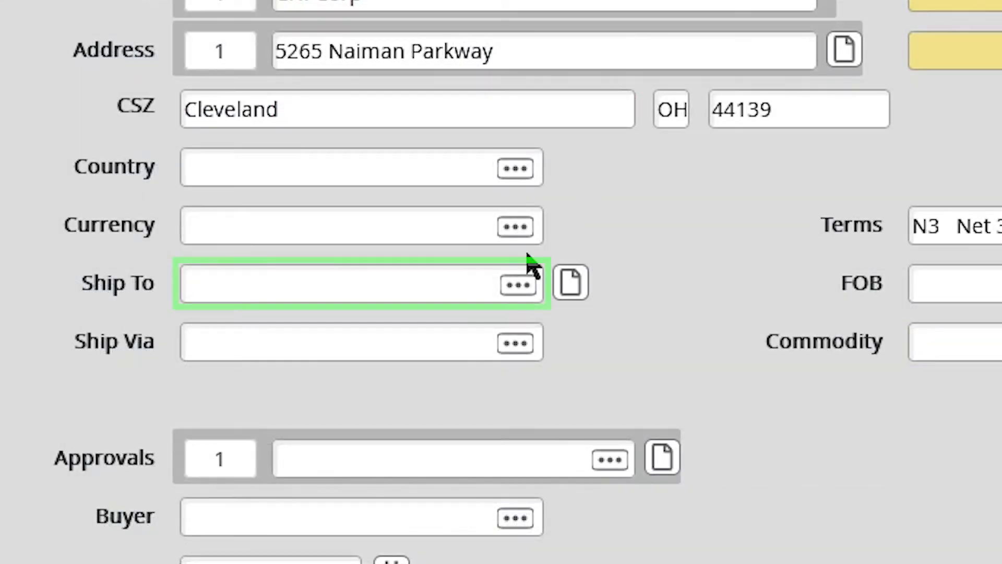
Set the Ship To location to 01 Shipping/Receiving
left_click(371, 289)
type("0")
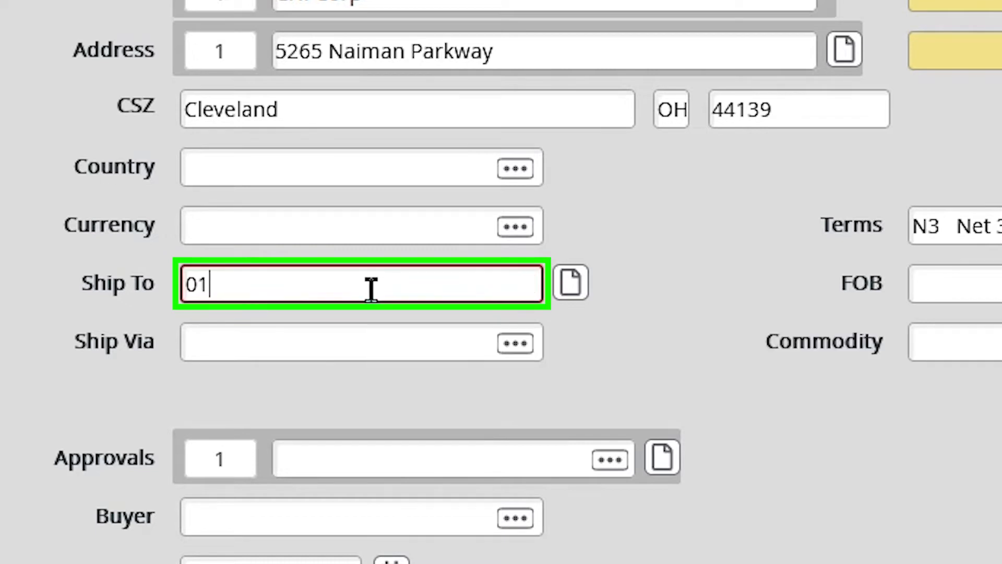
type("1")
key("Tab")
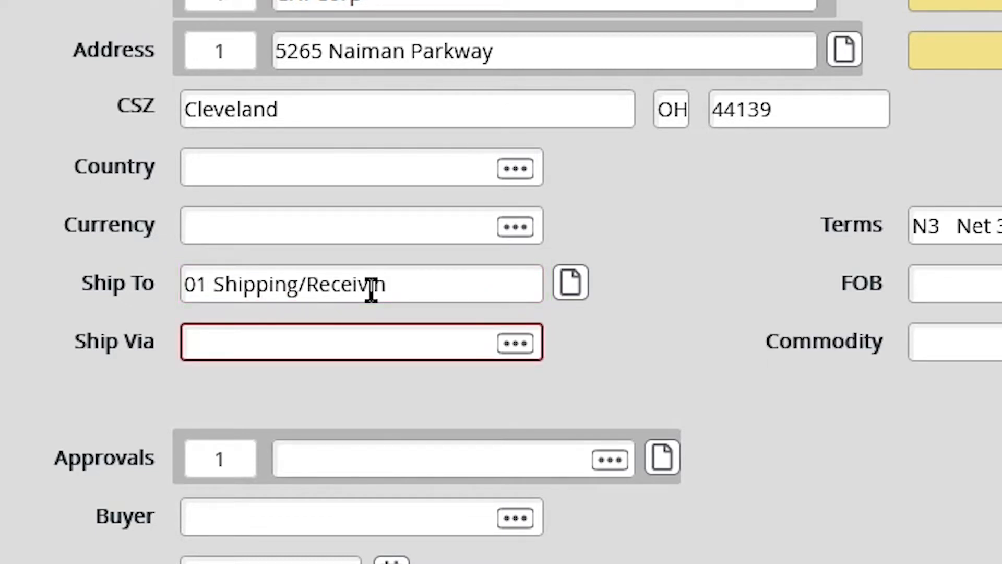
Replace Ship To with '...' to list the available SHIP.TO.CODES
left_click(371, 288)
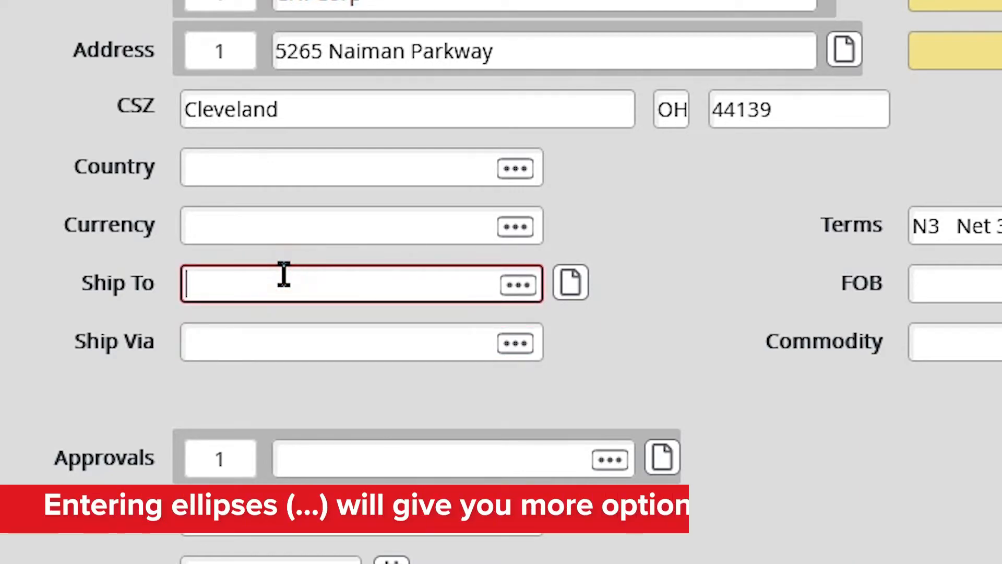
type("...")
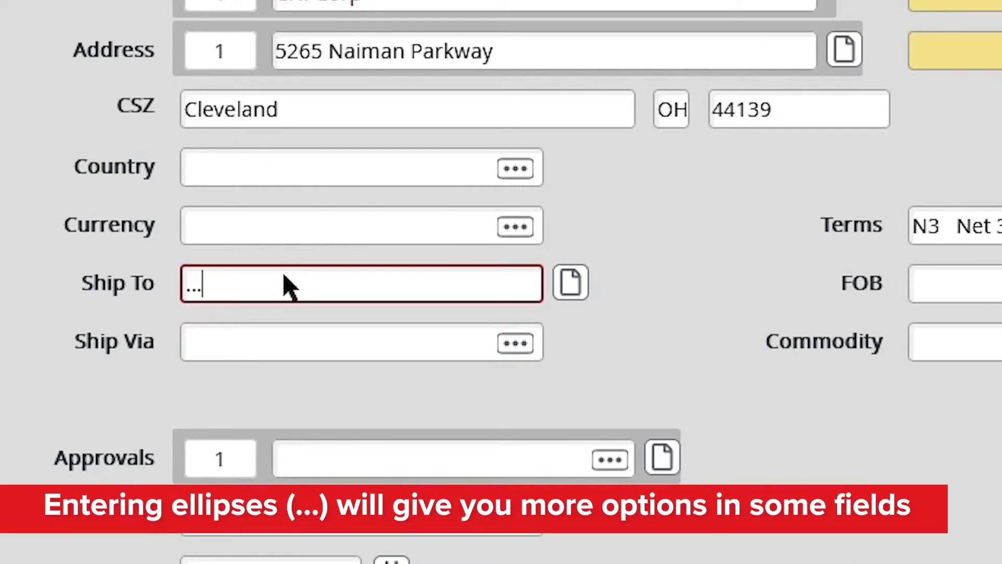
key("Return")
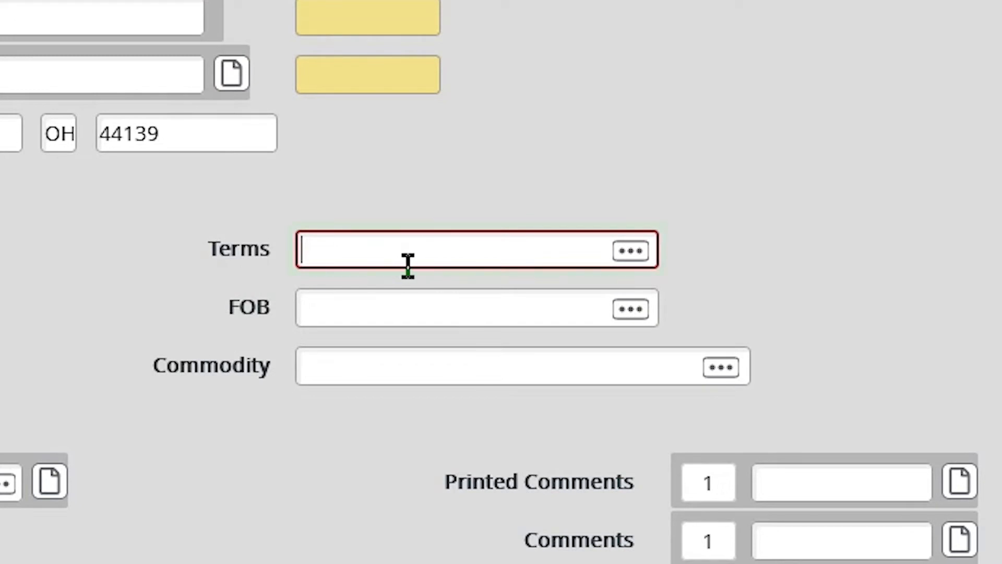
Set Terms to N3 Net 30 and FOB to DE DESTINATION
left_click(416, 255)
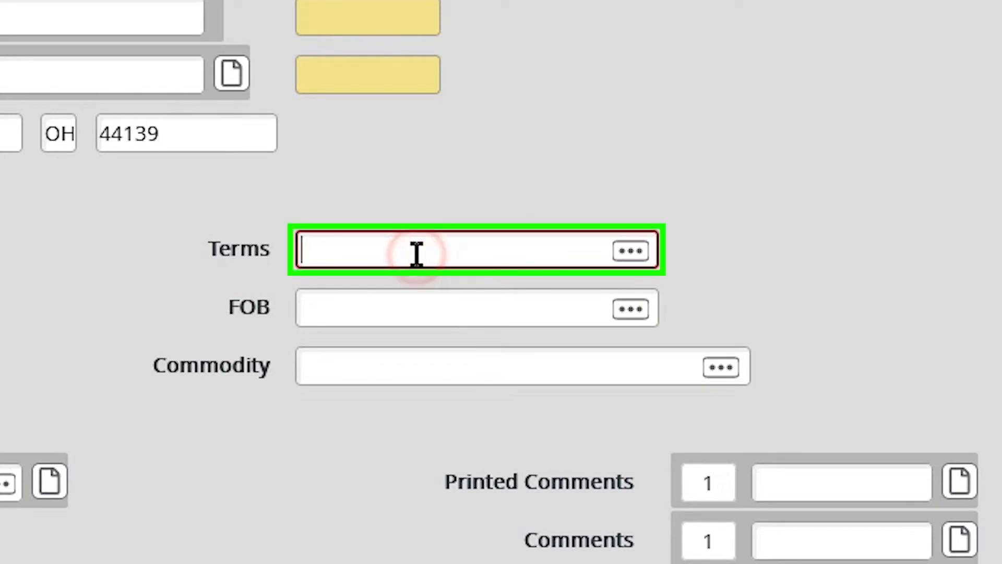
type("N3")
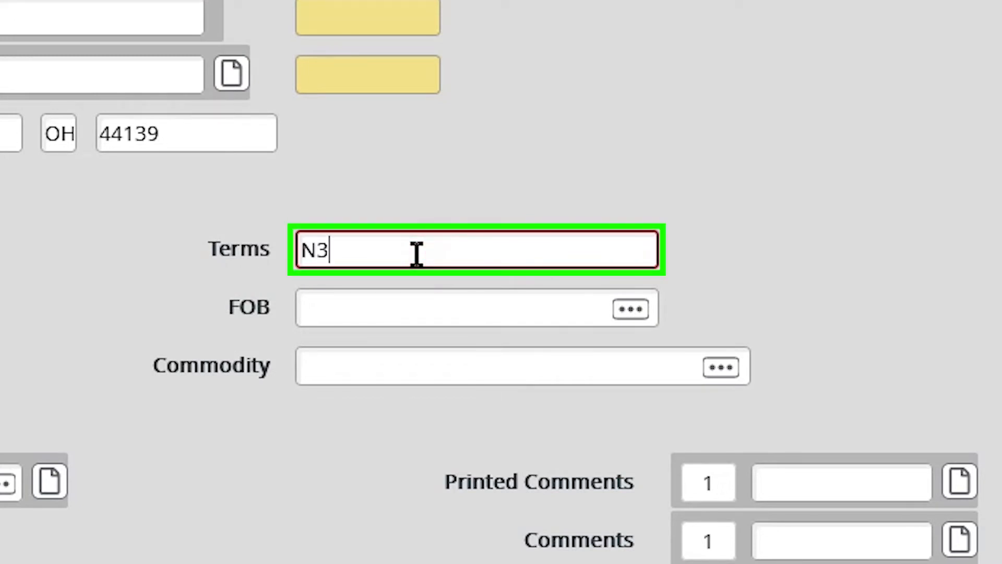
key("Tab")
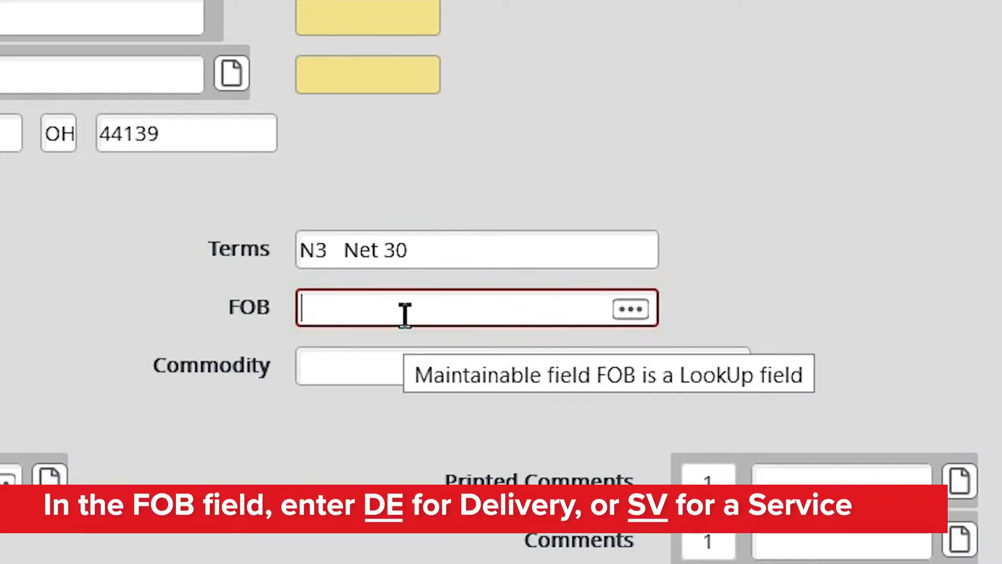
type("DE")
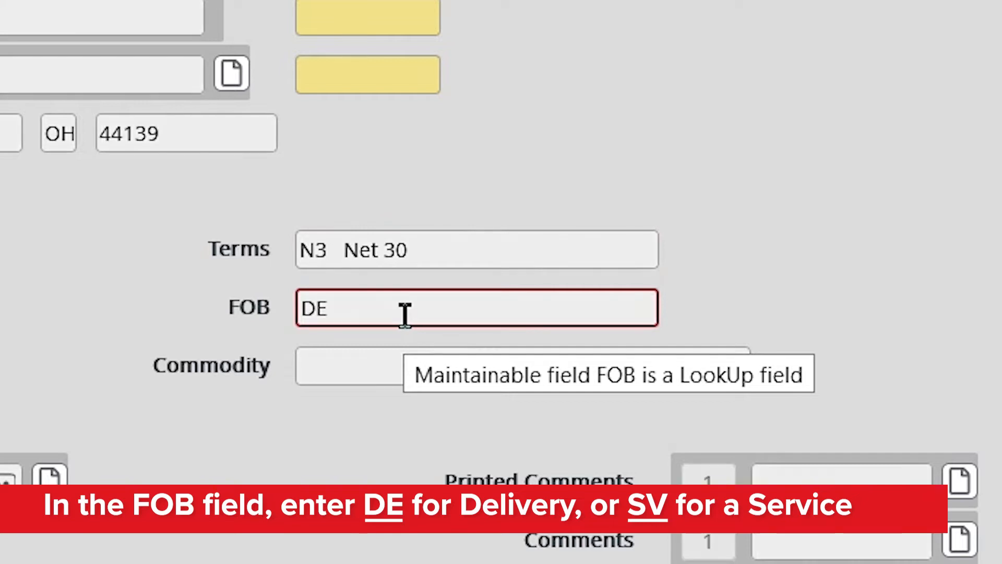
key("Tab")
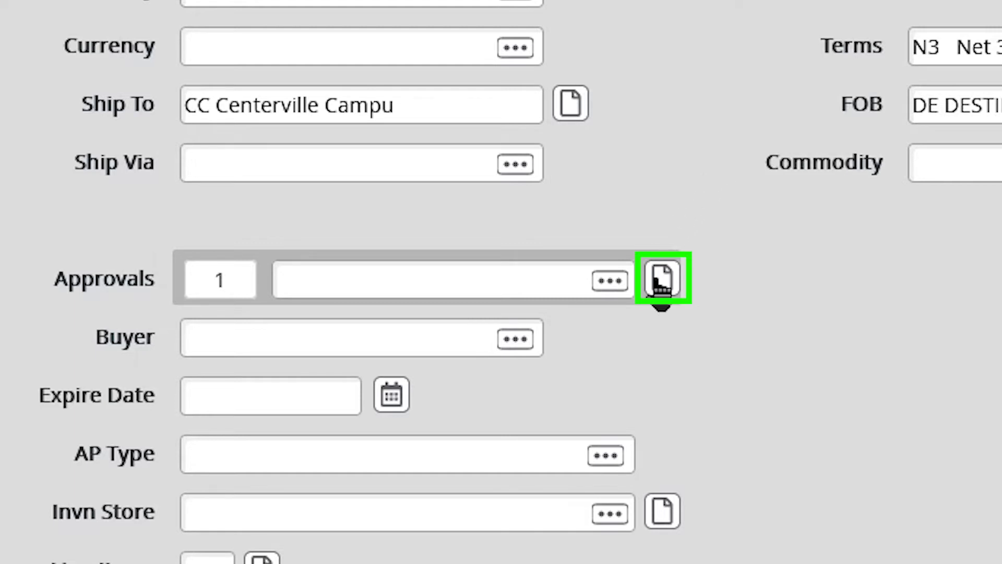
Record the first next approver's username in Approvals and save the update
left_click(660, 288)
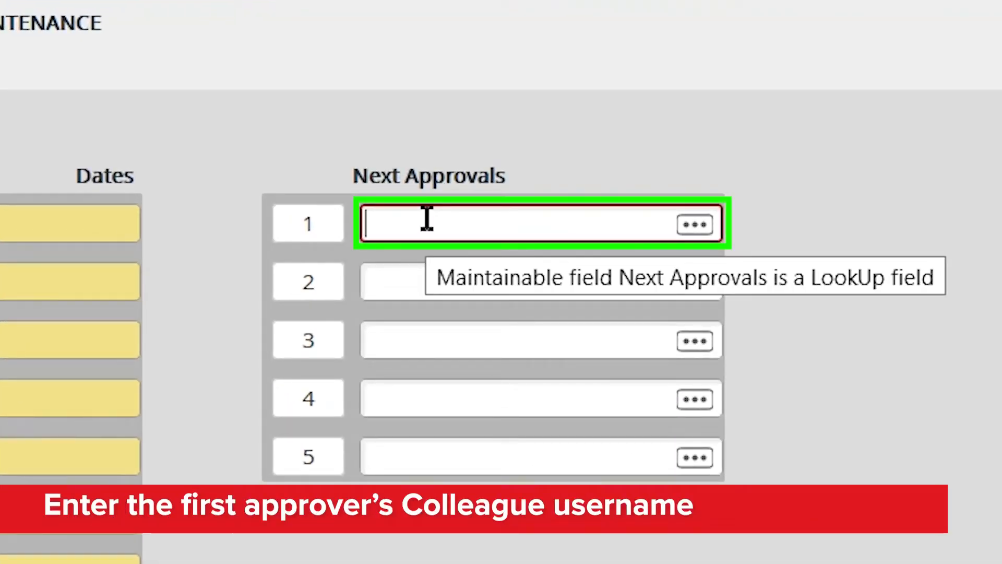
key("Tab")
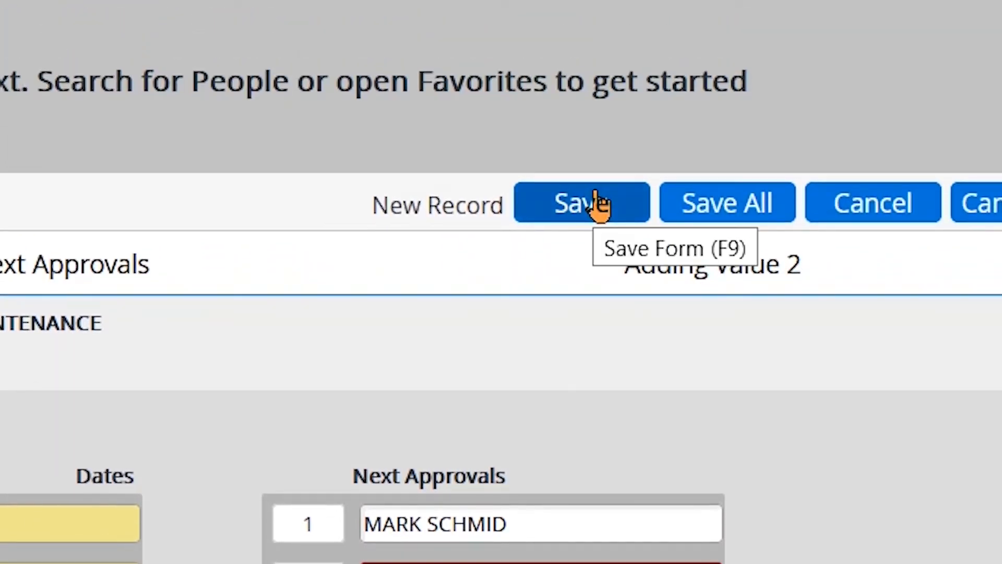
left_click(595, 202)
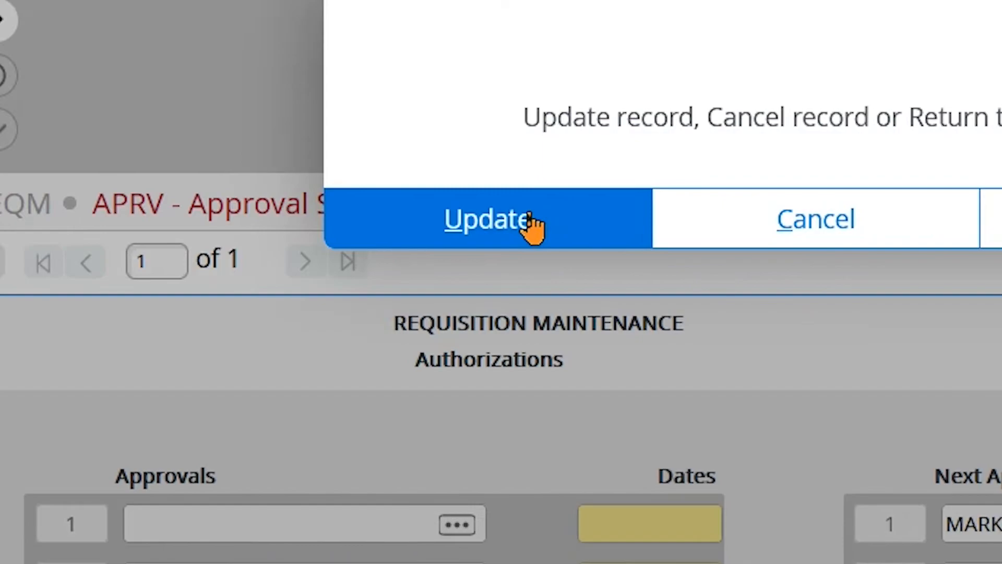
left_click(530, 218)
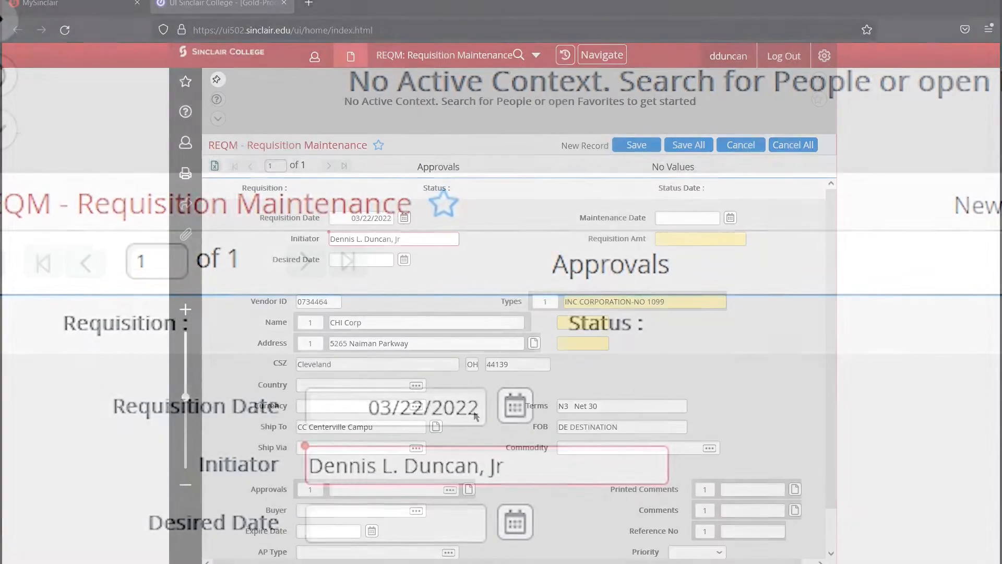
Set AP Type 06 (0006 Expert AP Vouchers), accept the vendor warning, and open Line Items
scroll(475, 415, "down", 1)
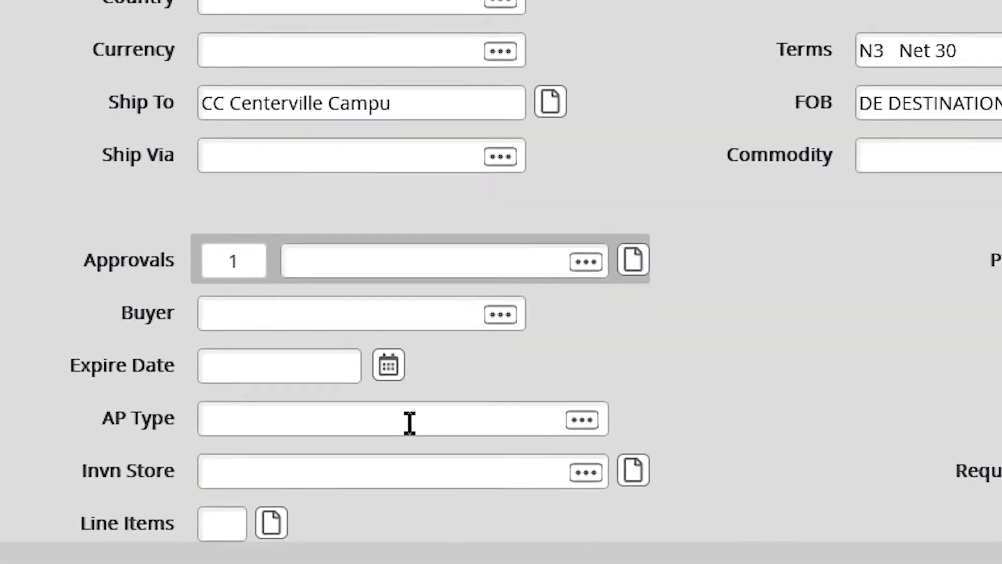
left_click(346, 511)
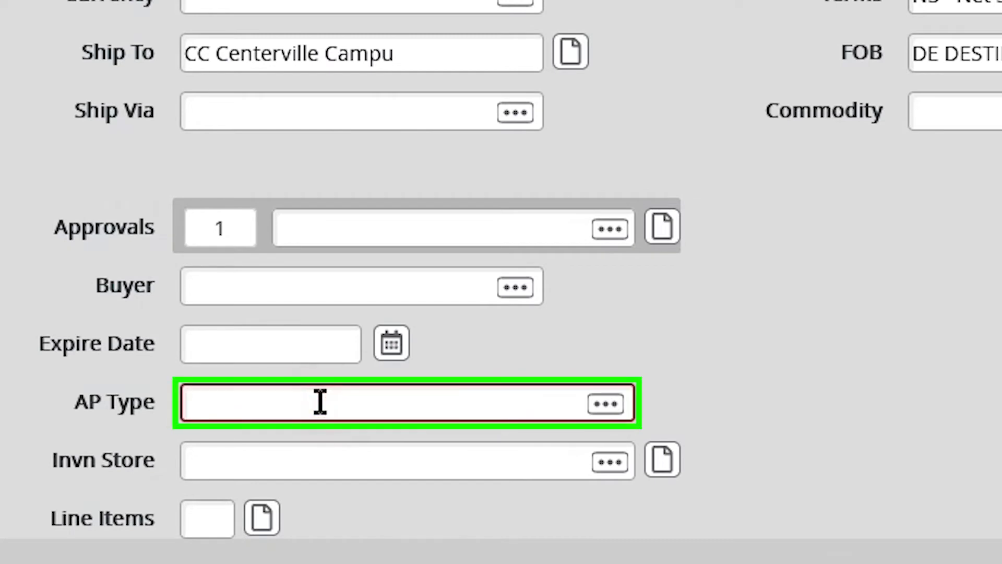
type("06")
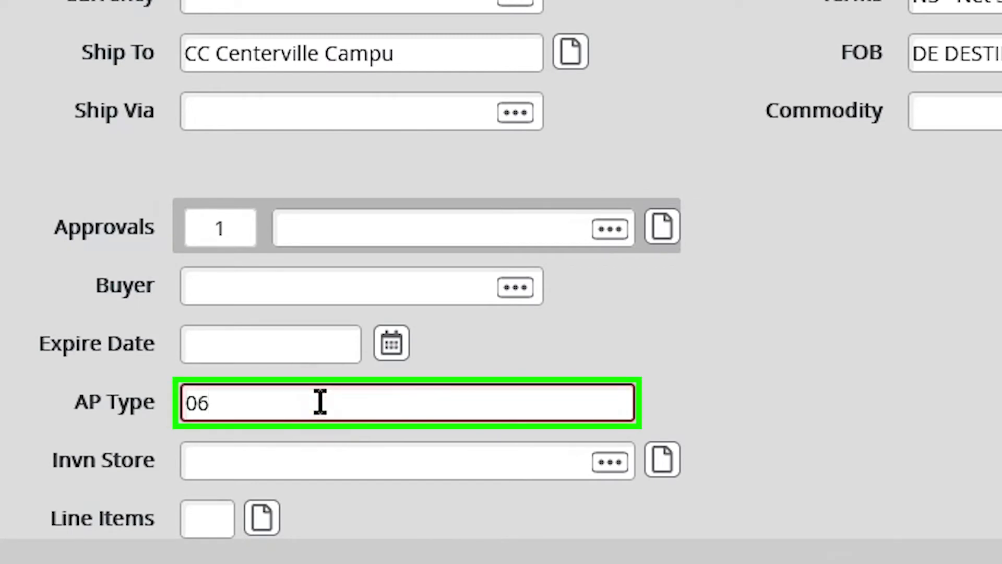
key("Tab")
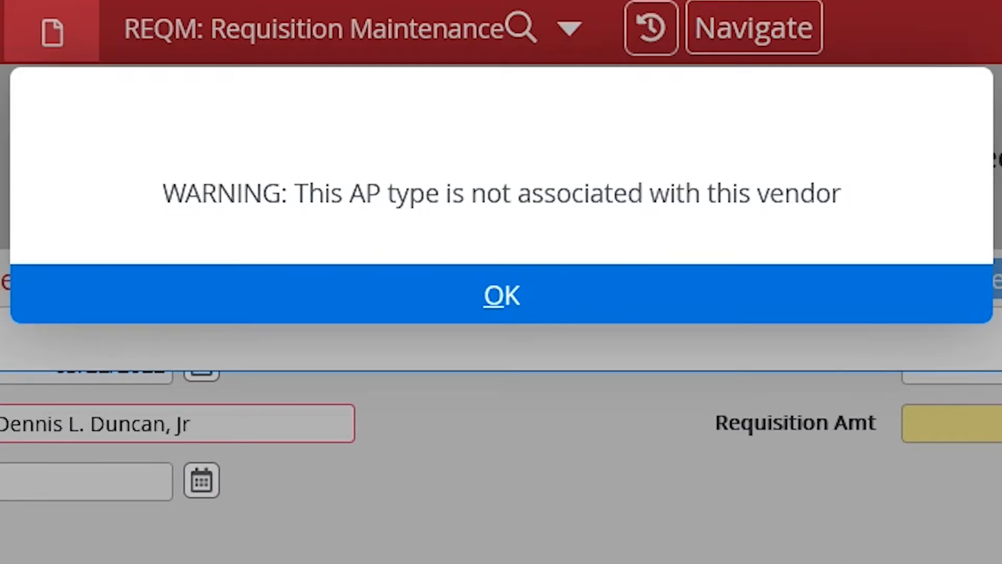
left_click(531, 284)
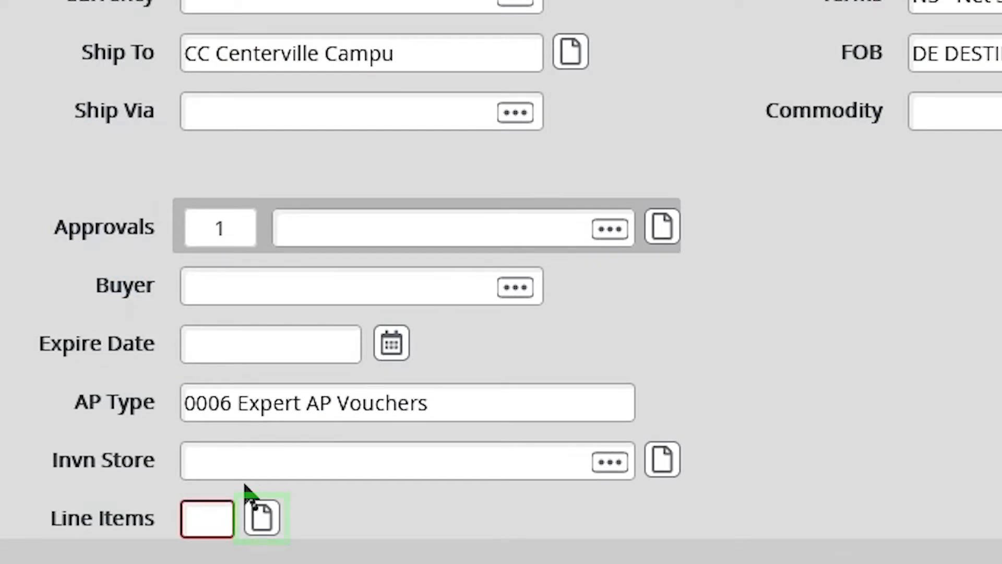
left_click(264, 528)
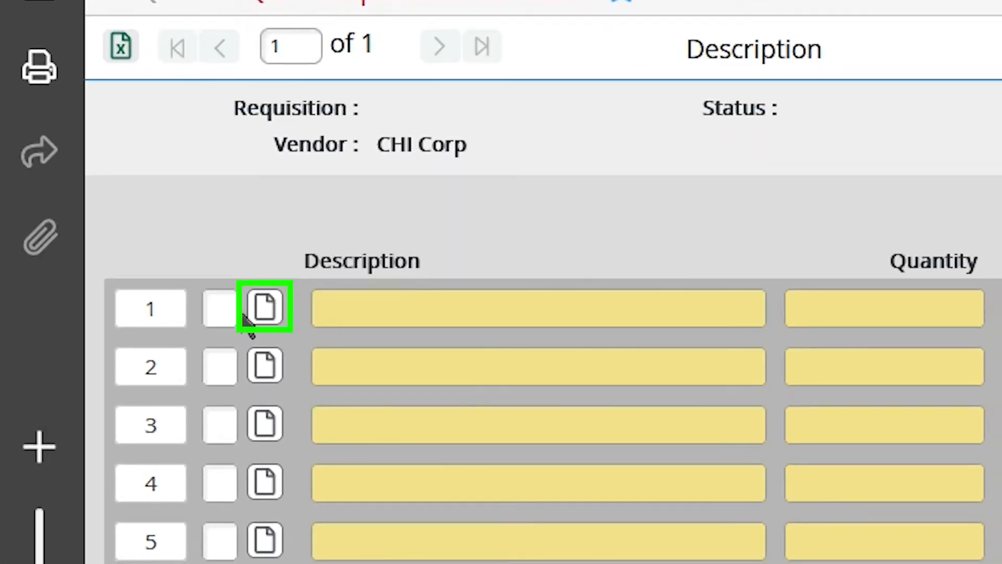
Save line 1's description: 'Diversity, Equity, and Inclusion workshop for Business Services on May 1, 2022.'
left_click(263, 308)
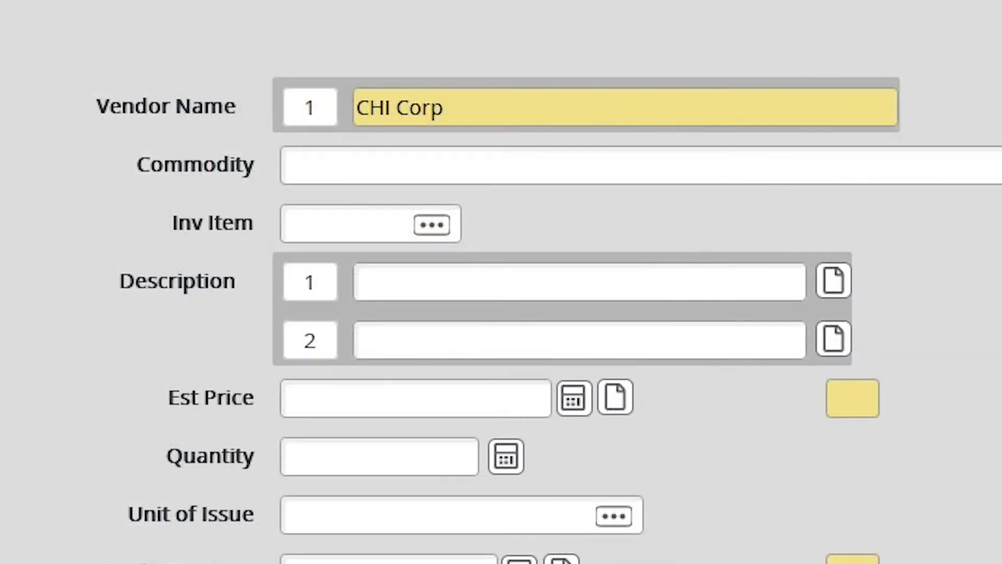
left_click(836, 285)
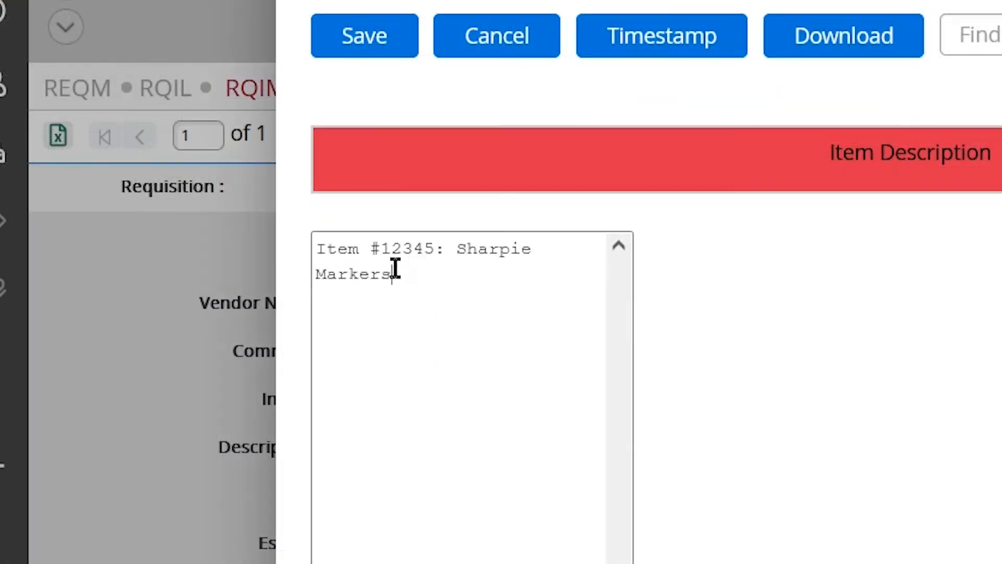
type("Blk ")
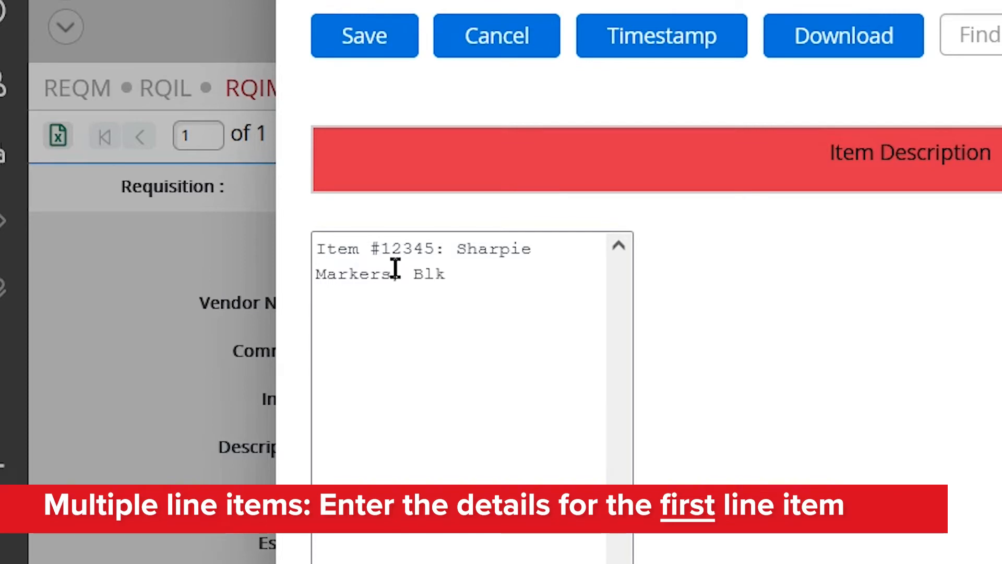
type("(12pk")
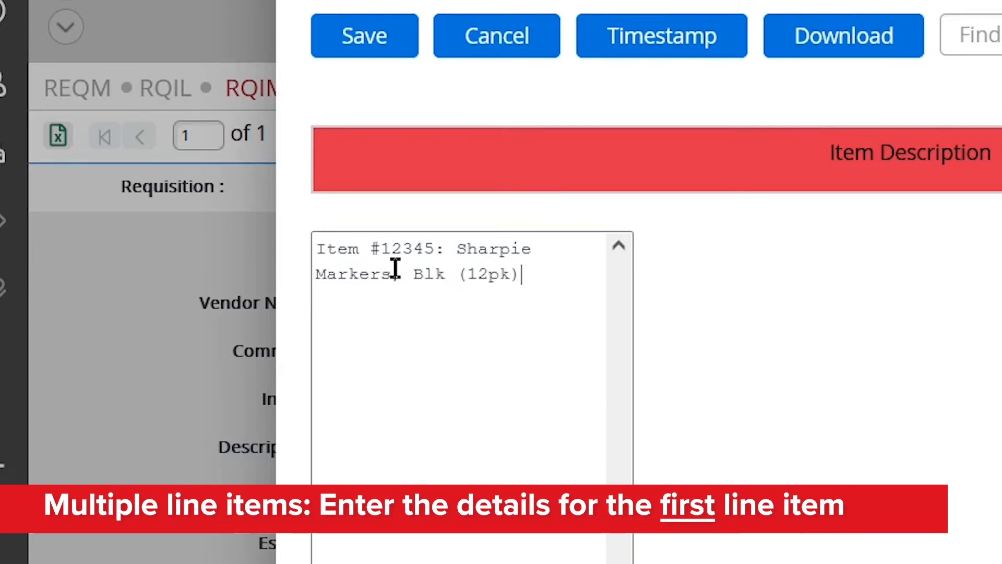
left_click(383, 40)
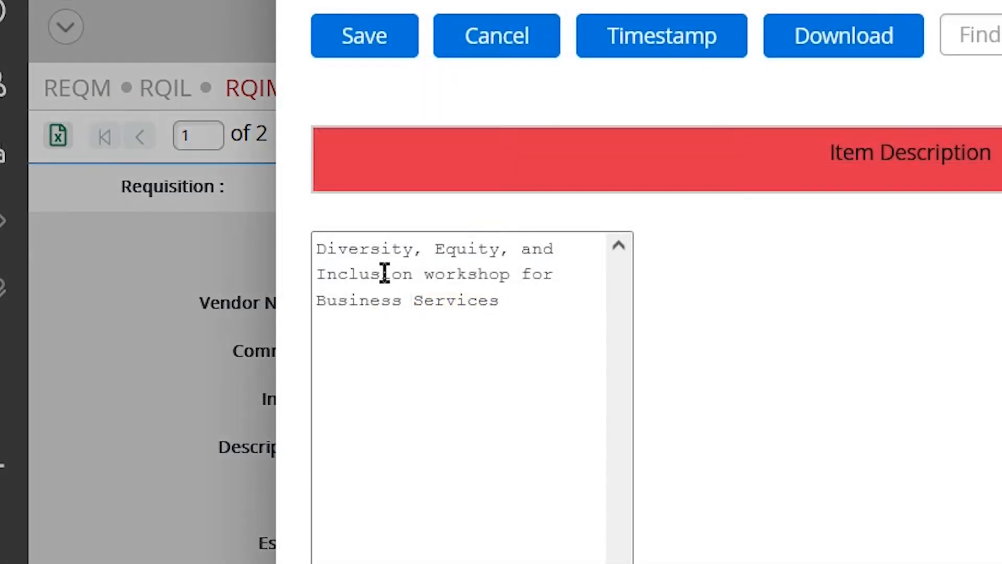
type("i")
type("on ")
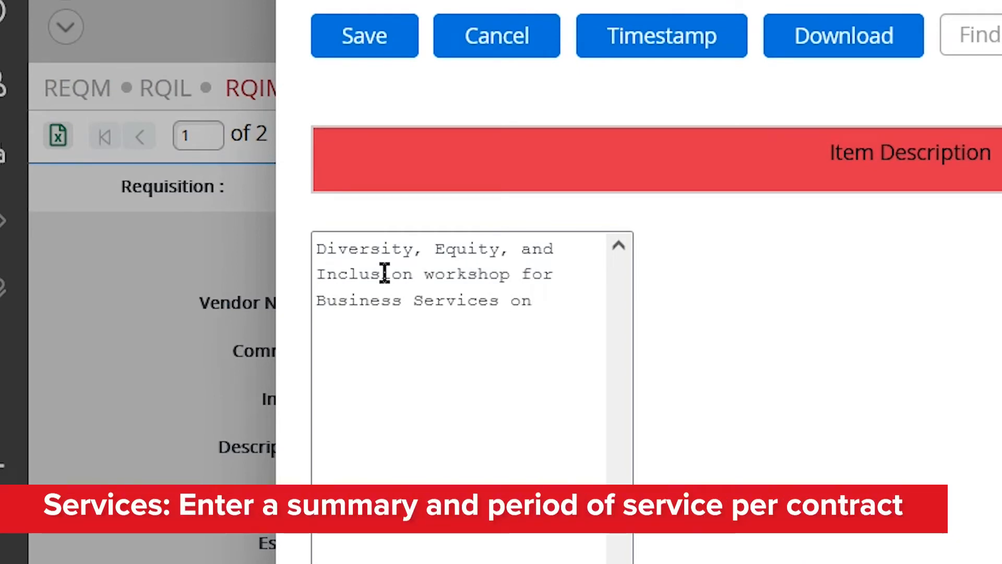
type("May")
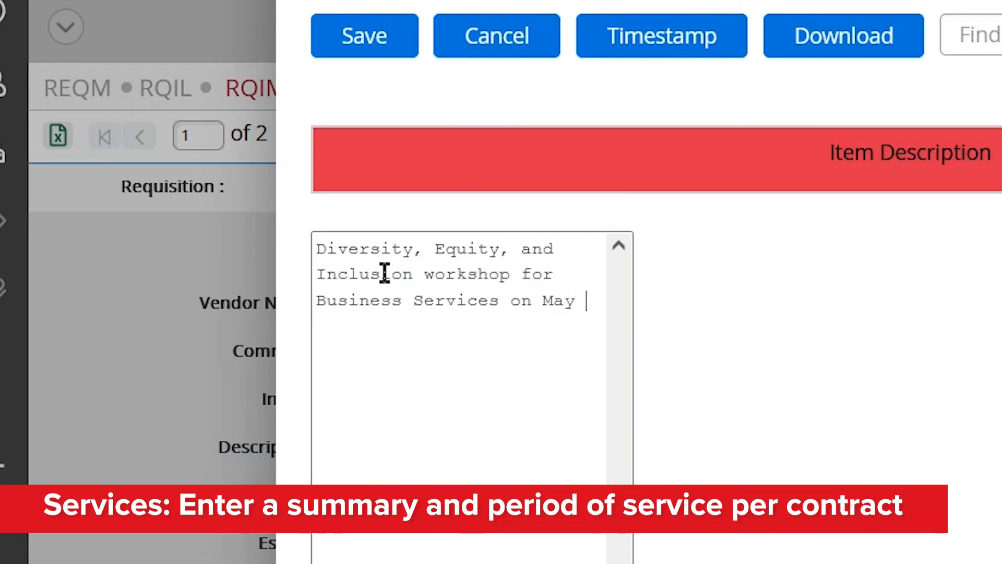
type(" 1, 2022")
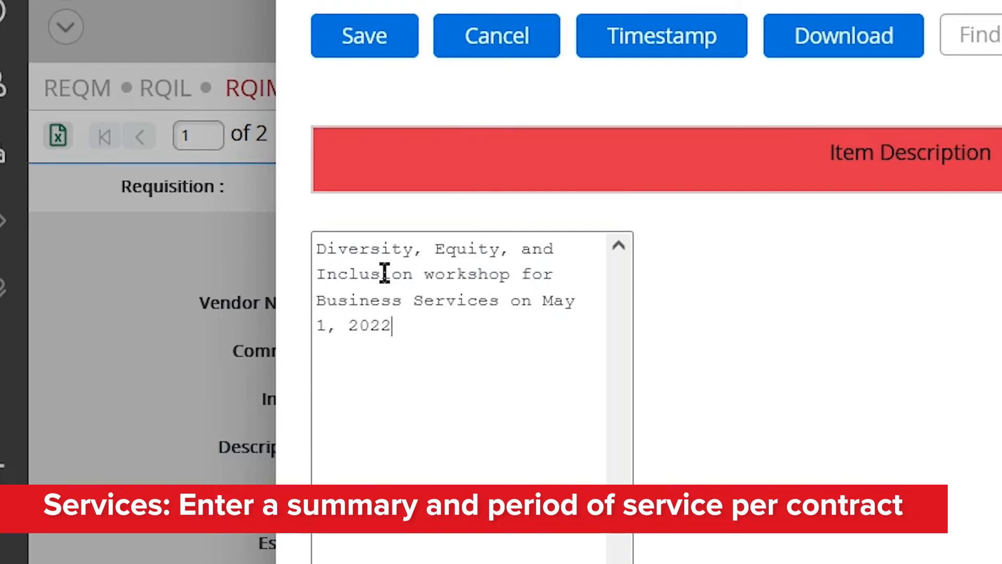
type(".")
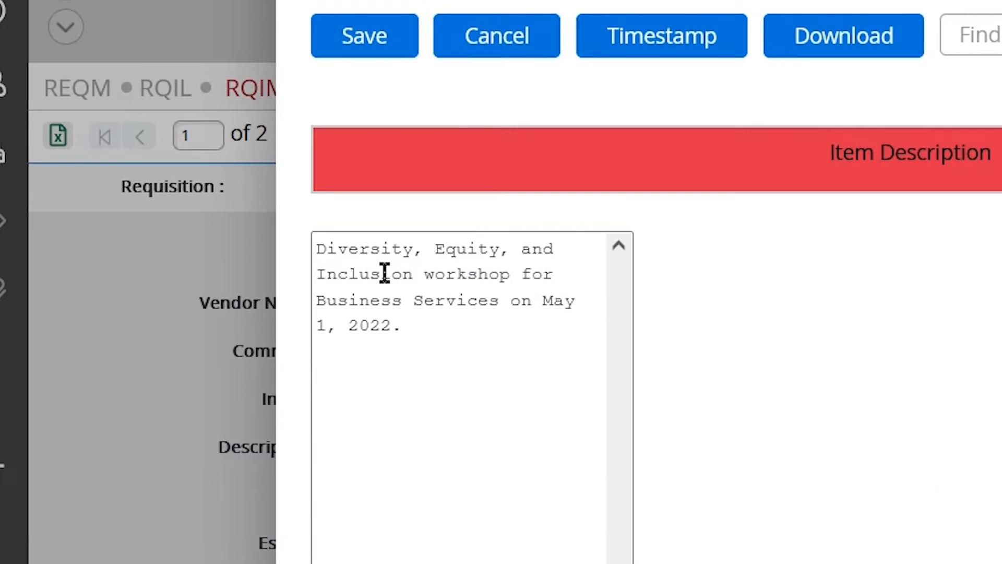
left_click(371, 33)
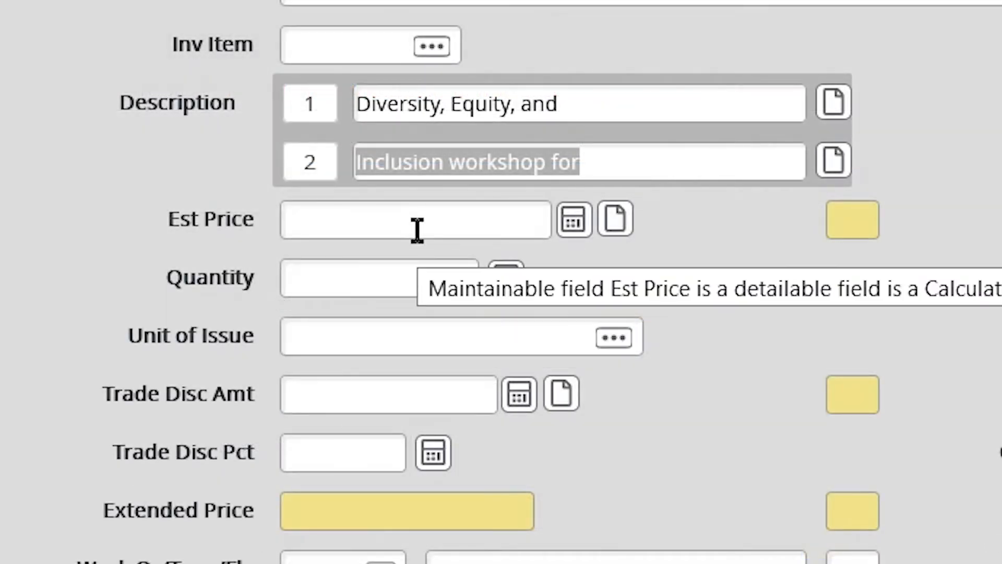
Price the workshop line at Est Price 2,000, quantity 1, unit EA, leaving Trade Disc blank
left_click(417, 230)
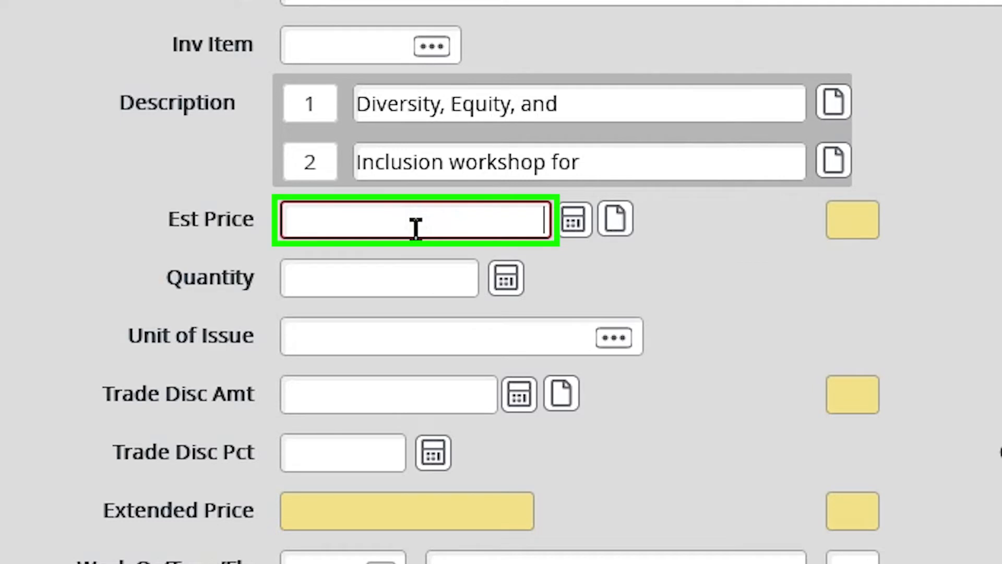
type("2,")
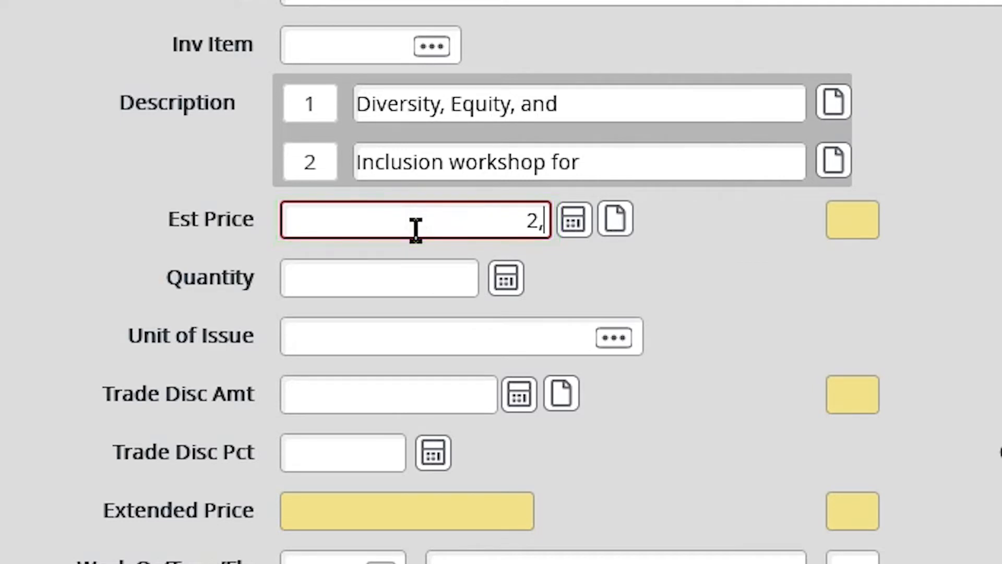
type("000")
key("Tab")
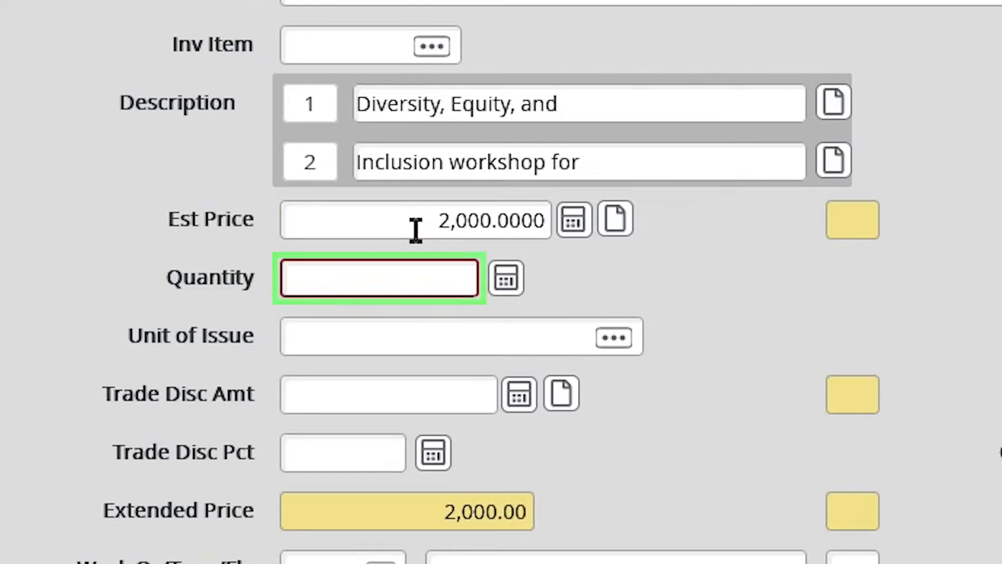
type("1")
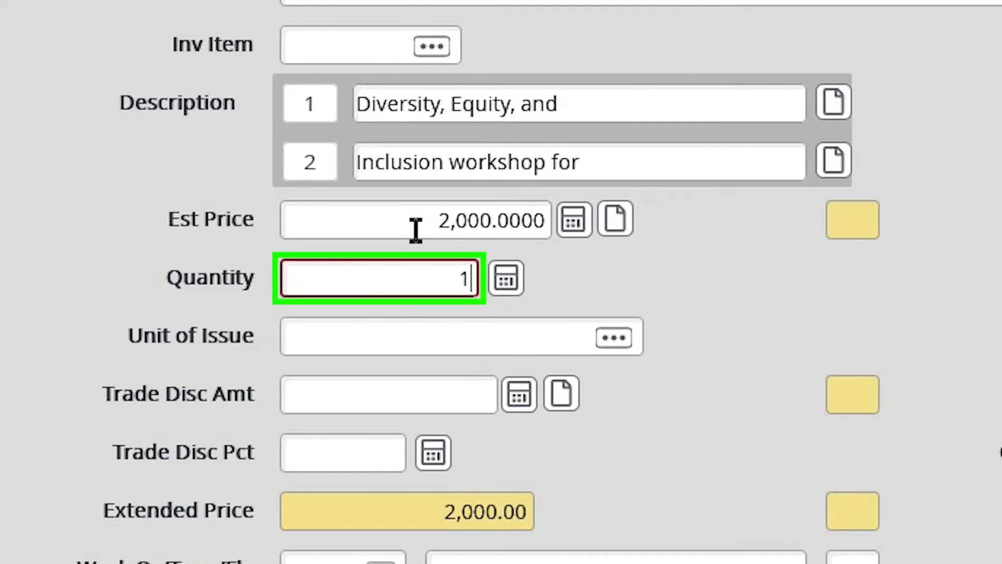
key("Tab")
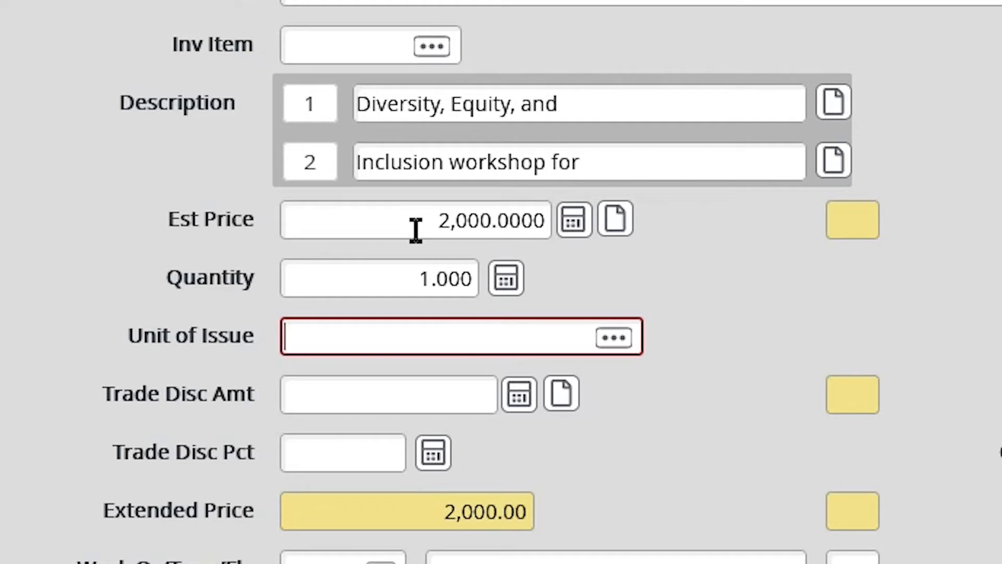
type("ea")
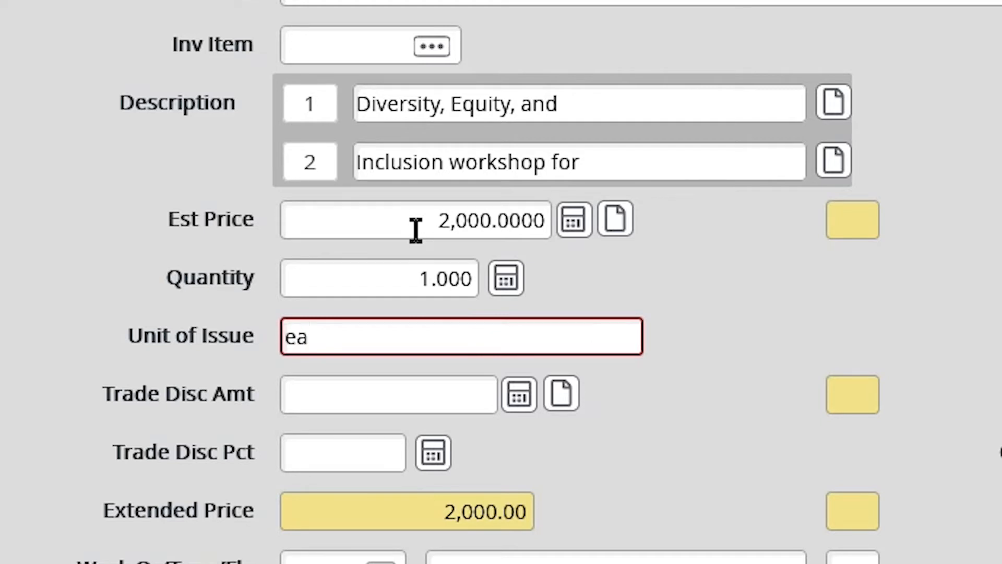
key("Tab")
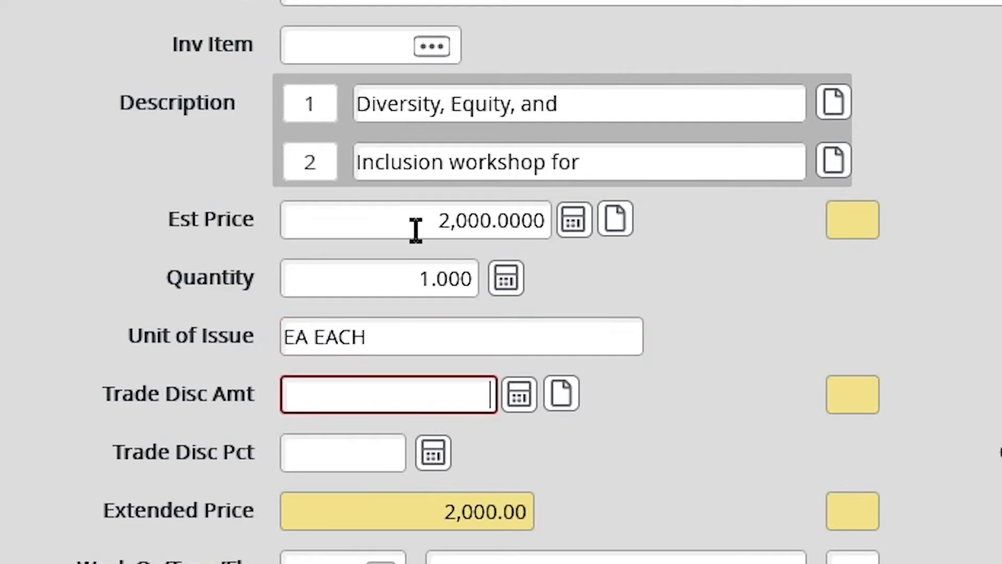
left_click(334, 395)
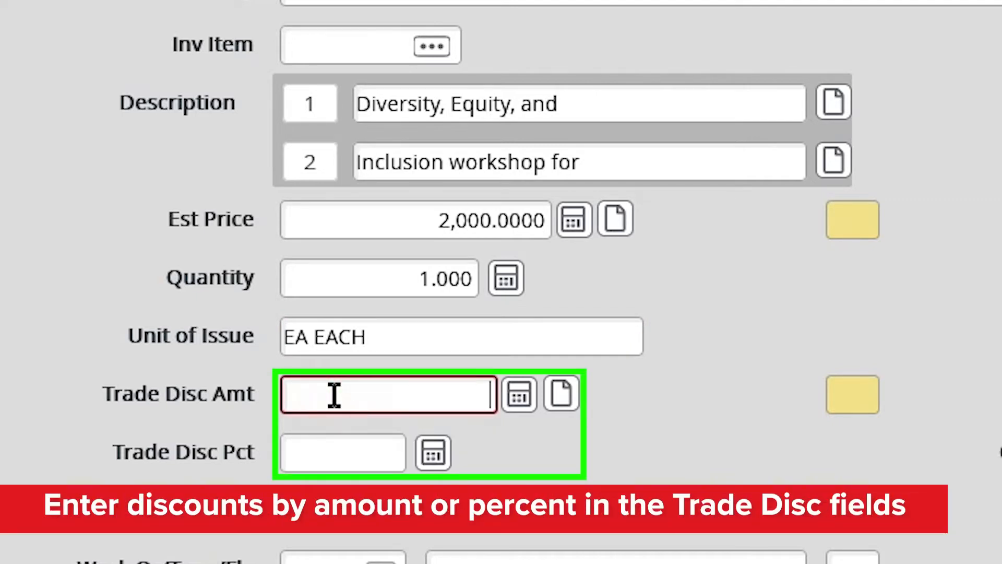
left_click(328, 456)
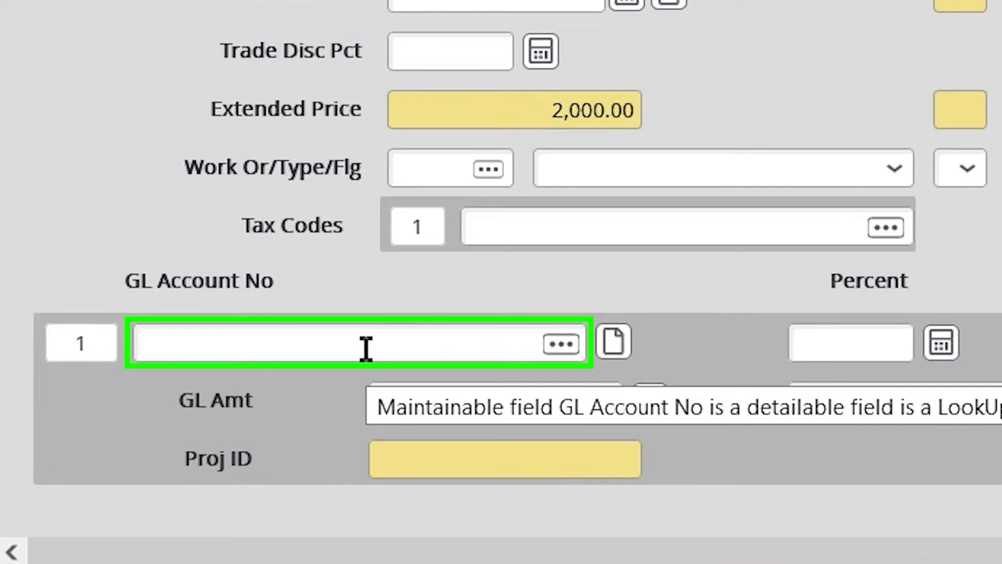
left_click(367, 348)
type("10-3551-53100-0000")
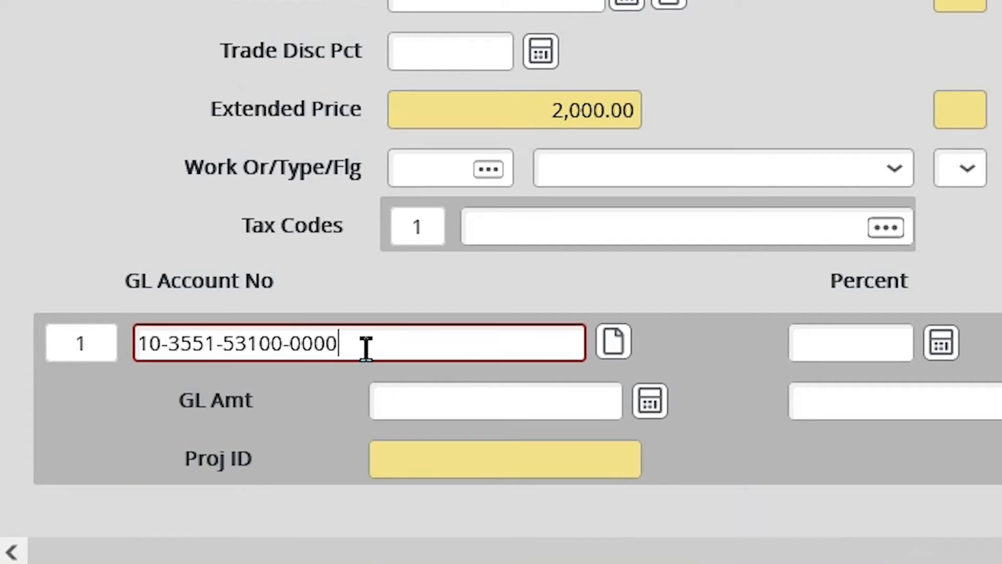
key("Tab")
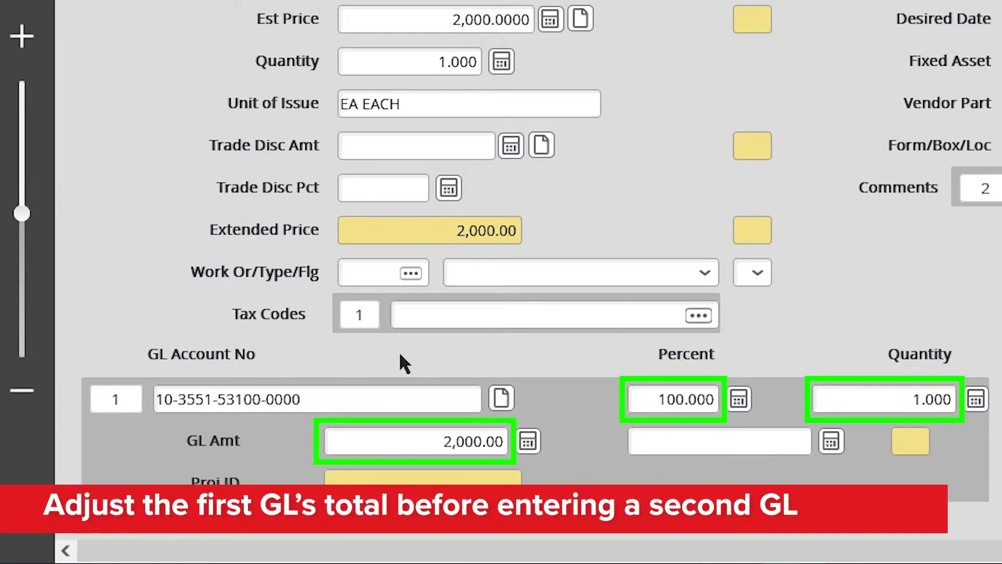
left_click(684, 398)
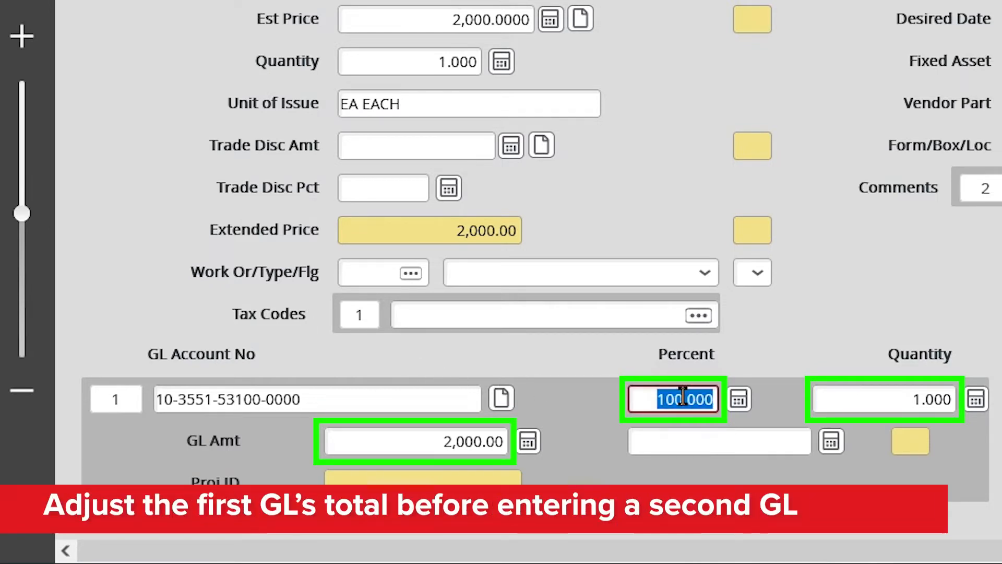
type("50")
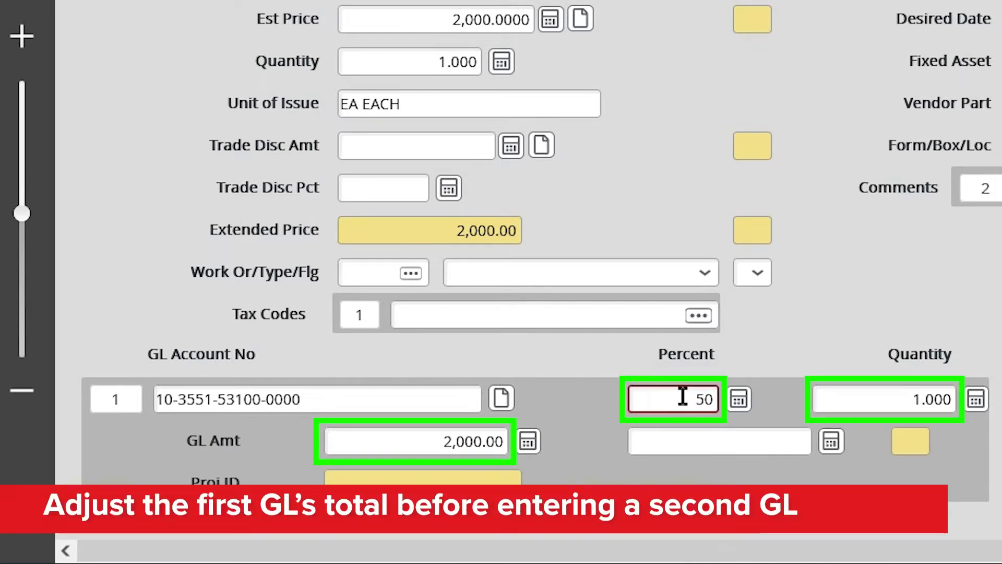
key("Tab")
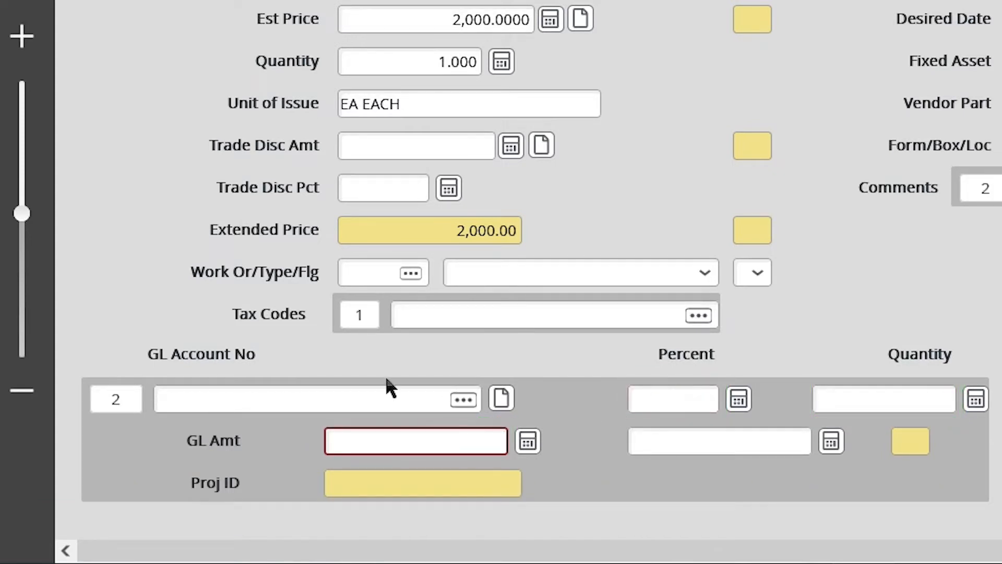
left_click(280, 399)
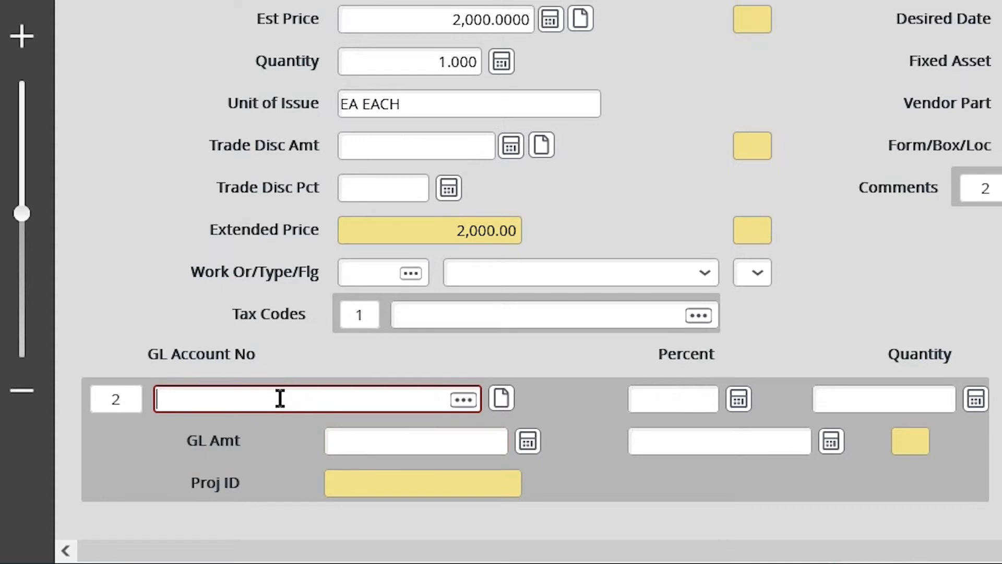
type("10-3551-")
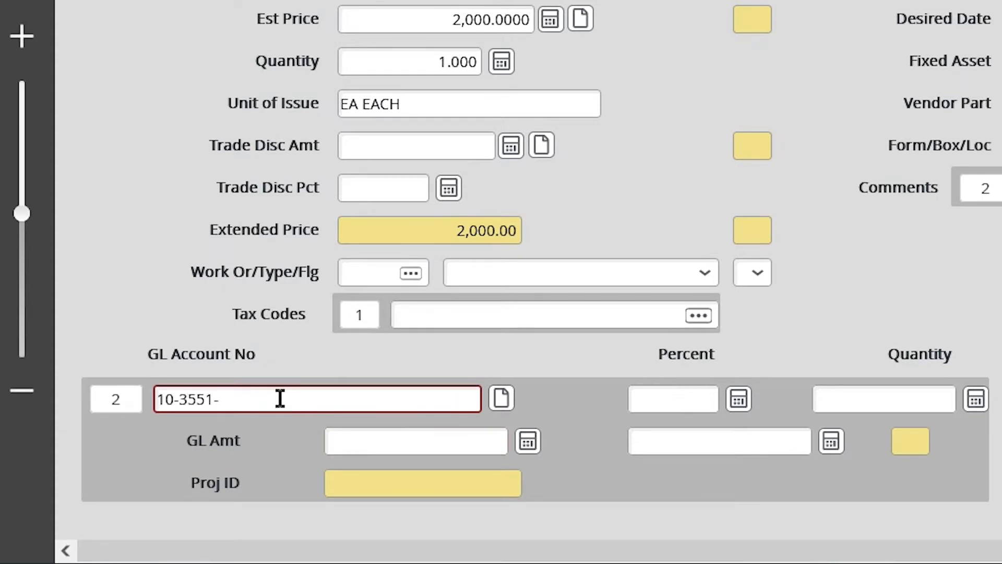
type("54500-0000")
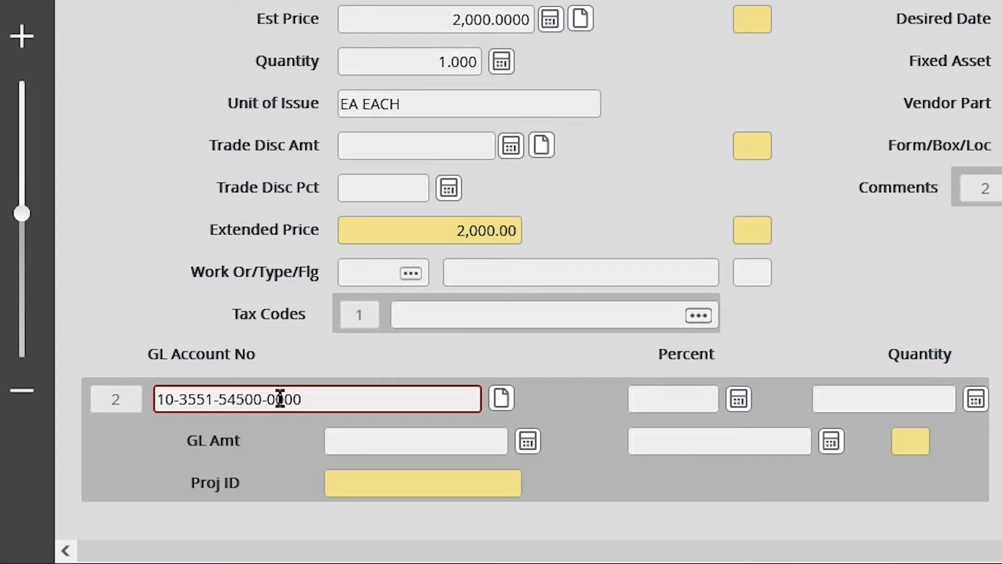
key("Tab")
key("Tab")
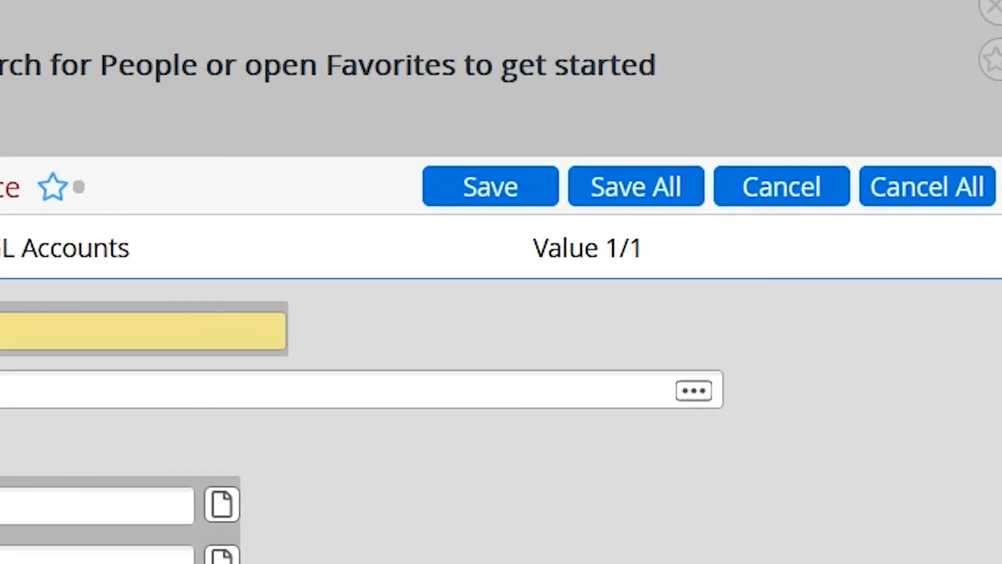
Save and update the line item, cancel the blank record, then update RQIL back to REQM
left_click(490, 183)
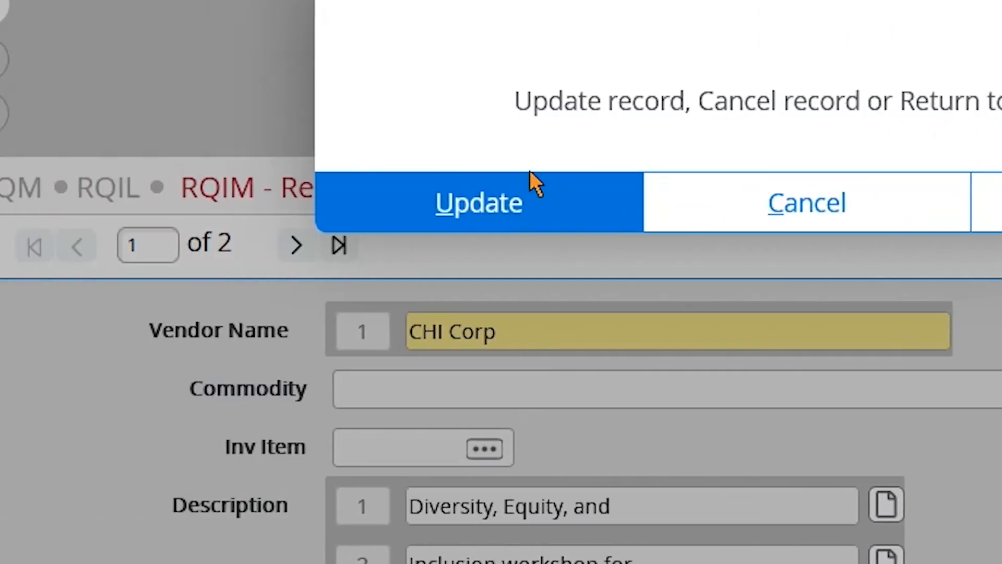
left_click(496, 210)
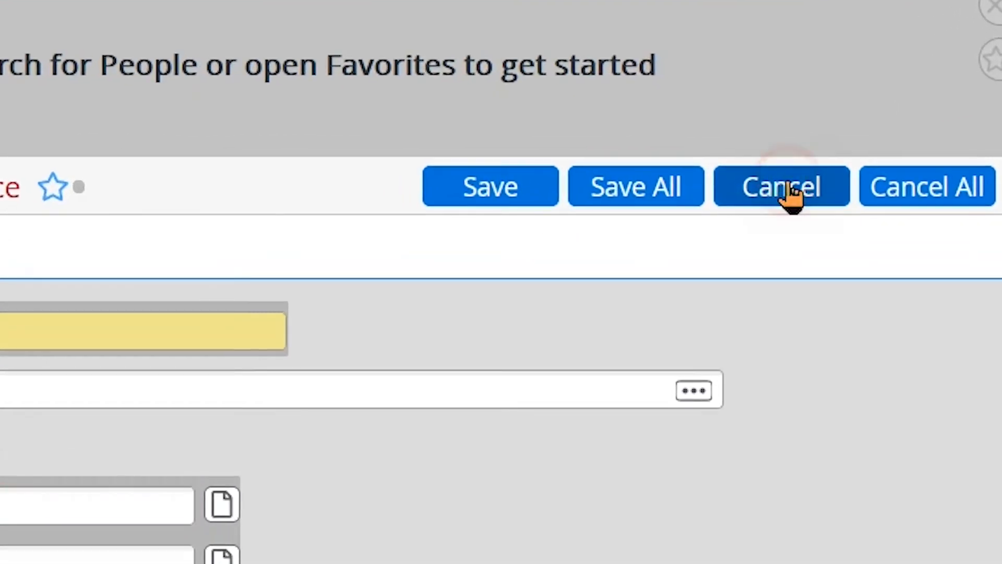
left_click(758, 163)
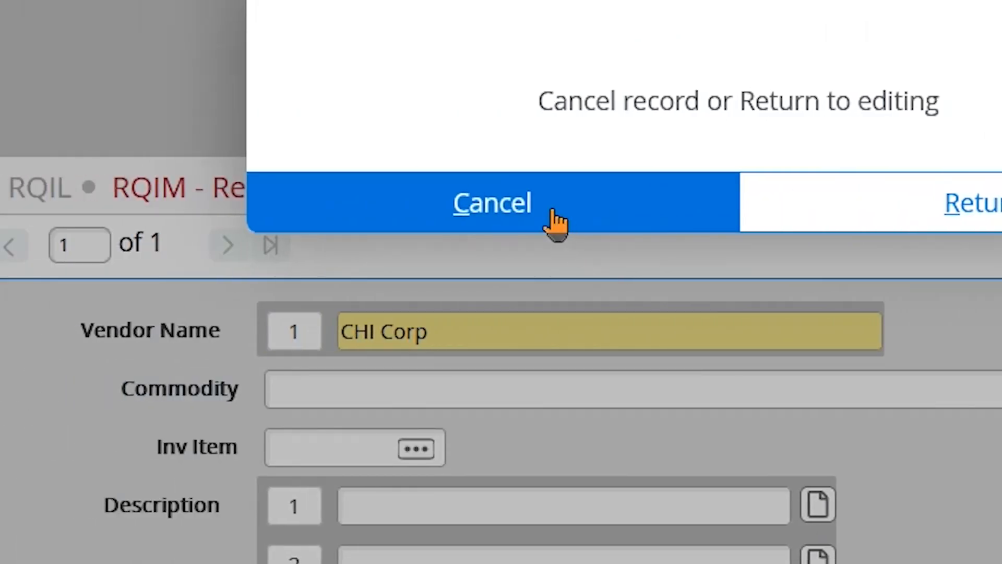
left_click(513, 208)
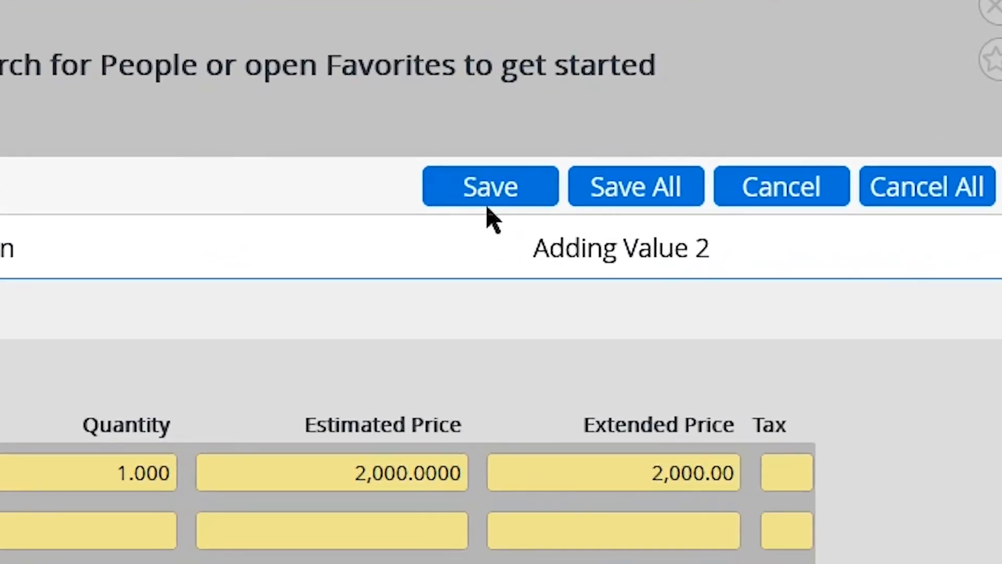
left_click(639, 147)
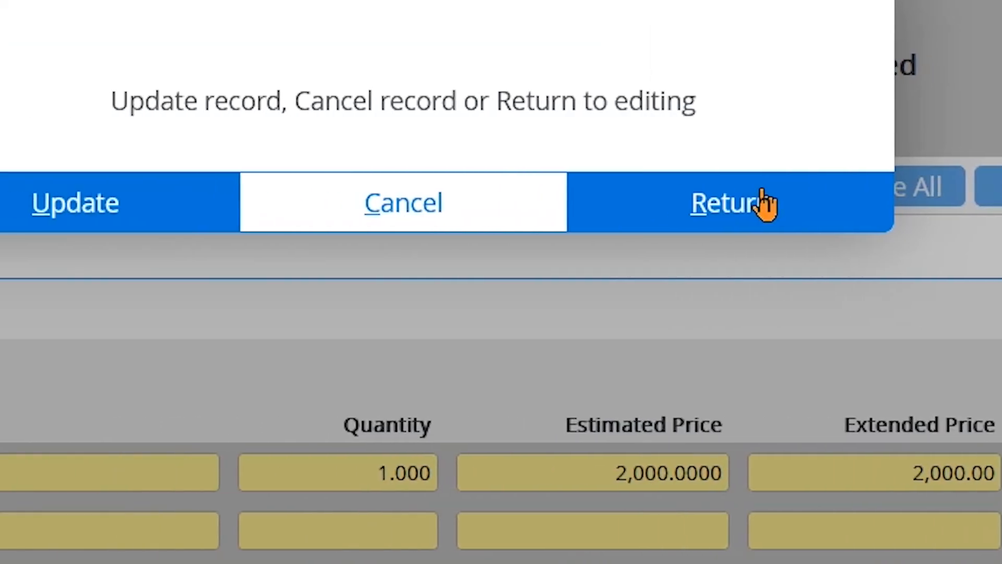
left_click(509, 211)
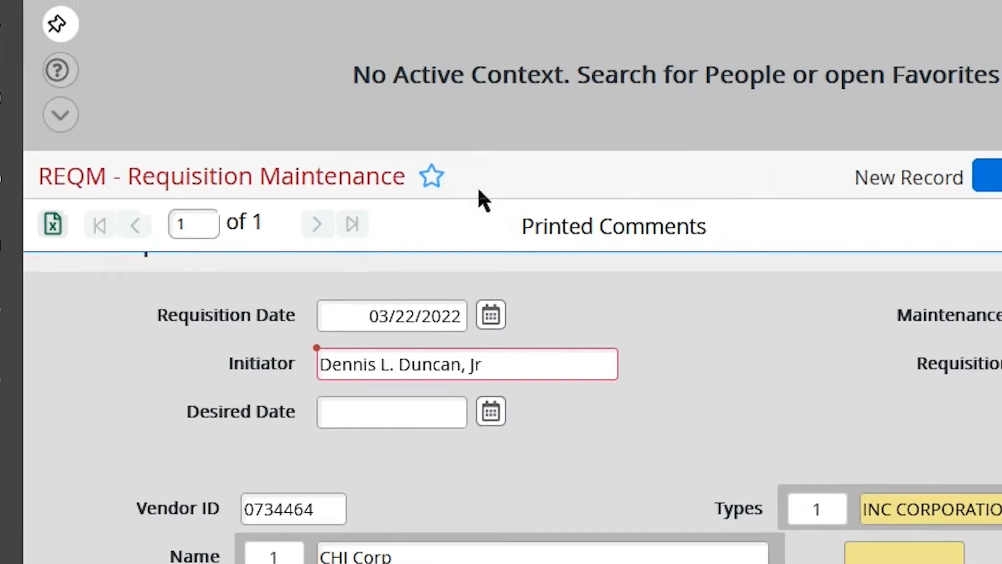
Fill the printed comments with vendor contact, quote, e-mail and delivery notes, then save
scroll(501, 203, "down", 1)
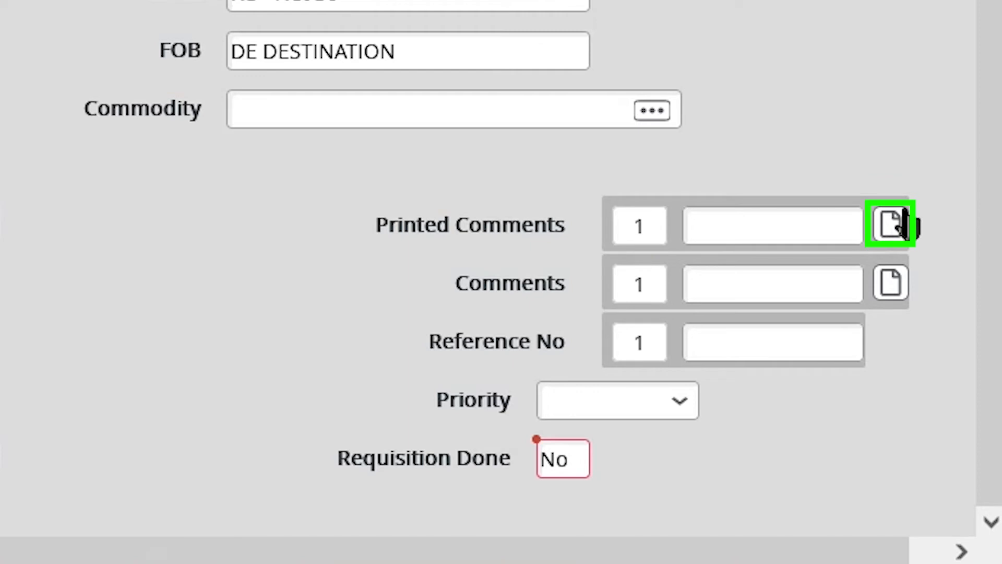
left_click(904, 224)
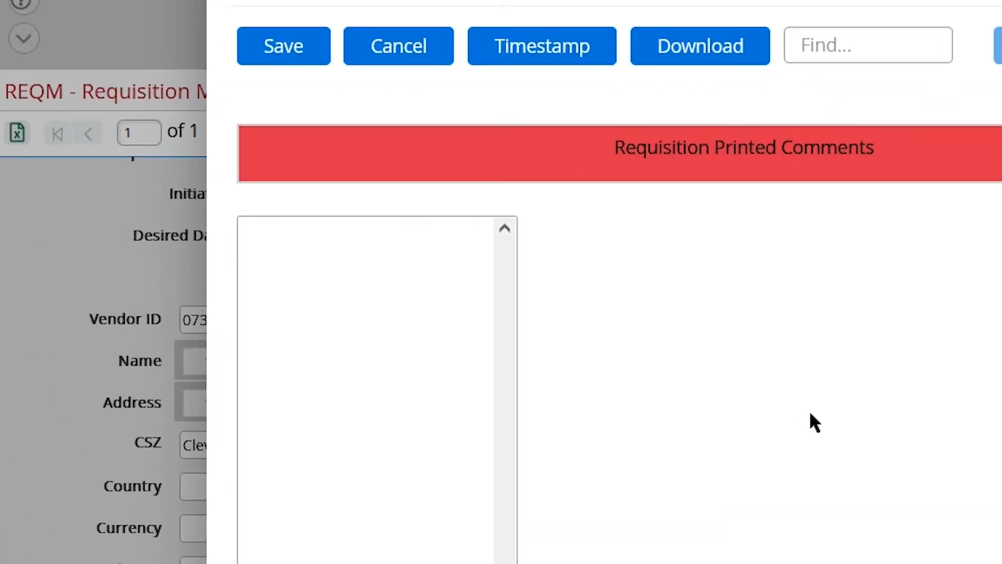
left_click(346, 233)
key("ctrl+v")
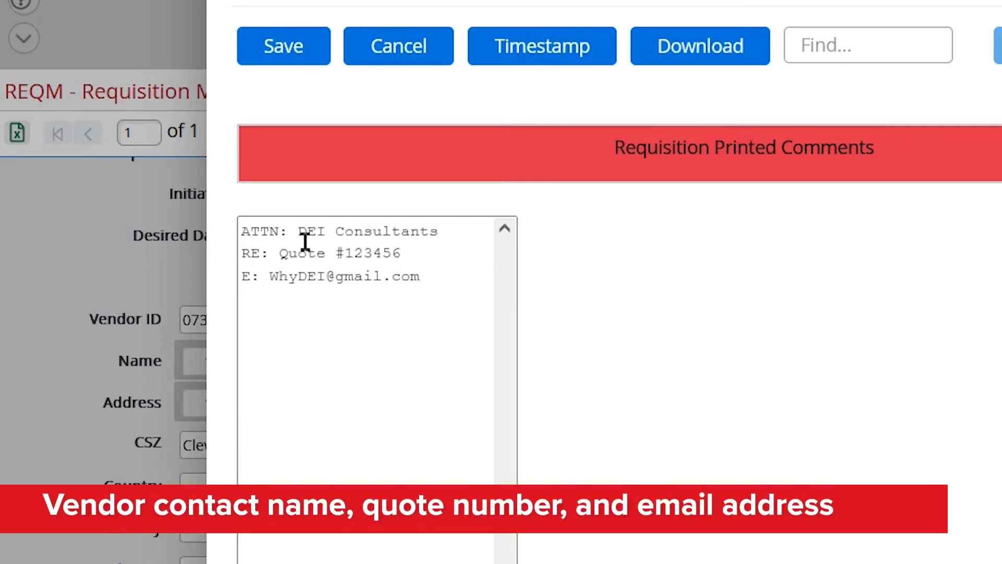
key("Return")
type("**************************")
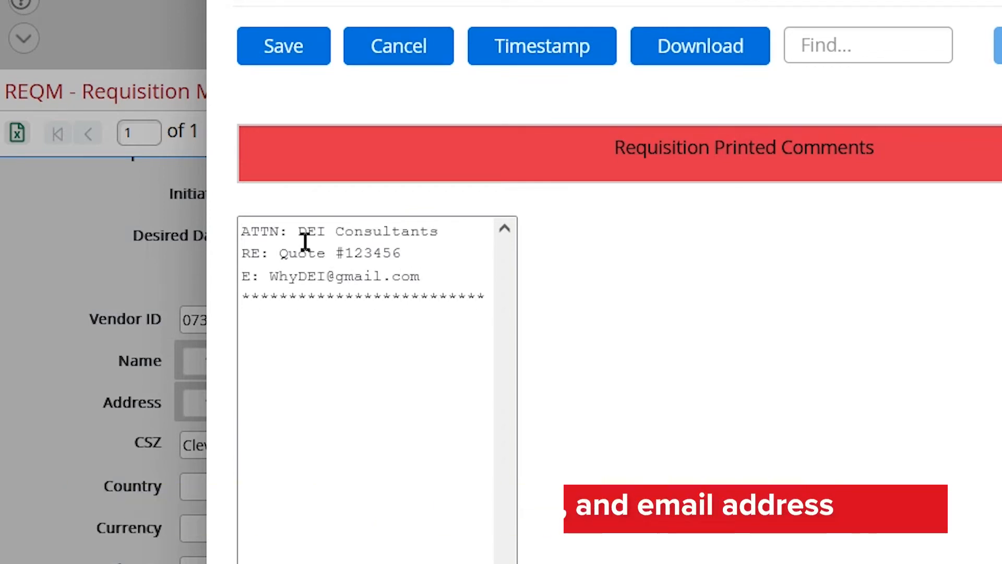
type("air Contact:")
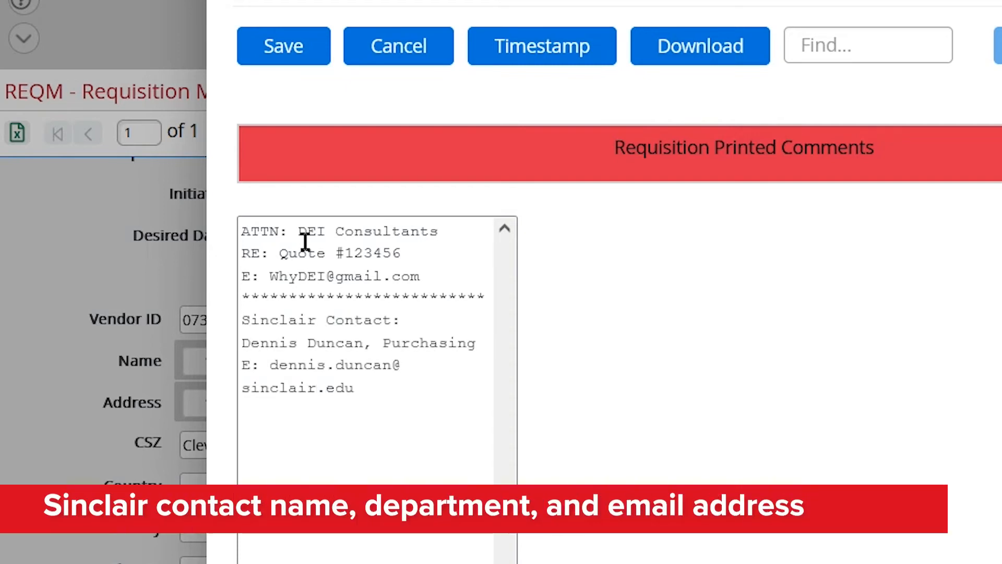
key("Return")
type("************************")
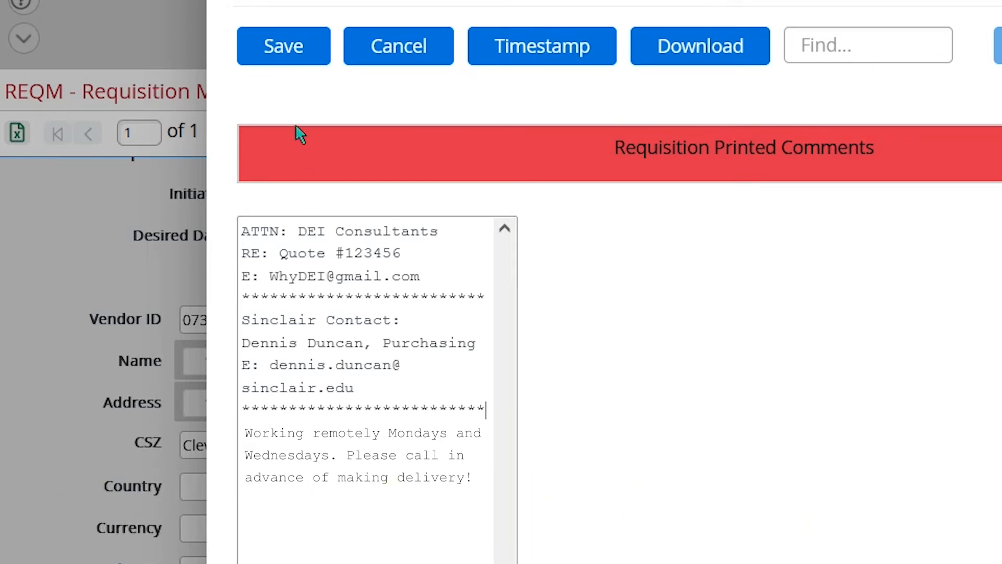
left_click(295, 46)
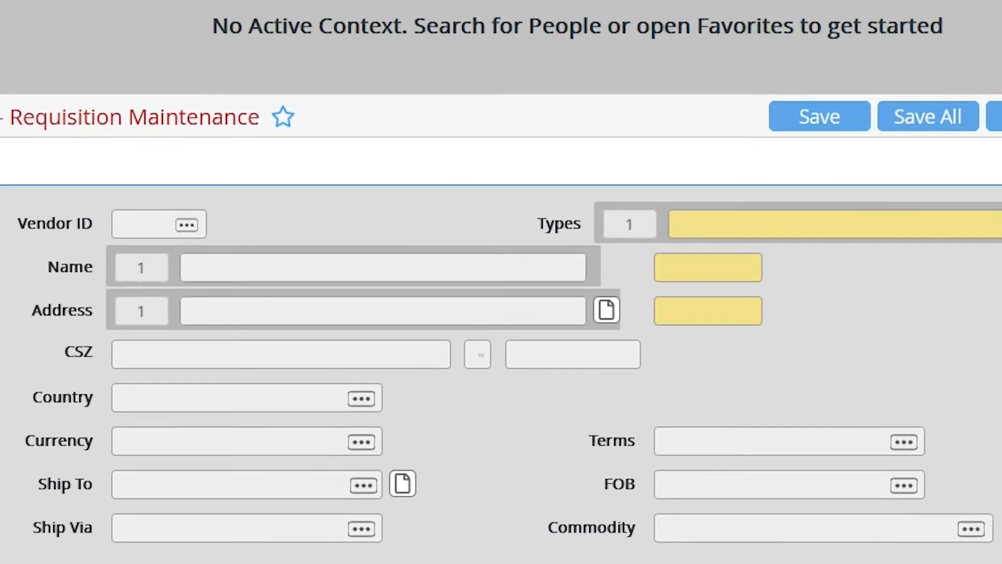
Add and save the internal comment 'Accounting: Vendor will be completing PSC soon. I will forward when received.'
left_click(893, 295)
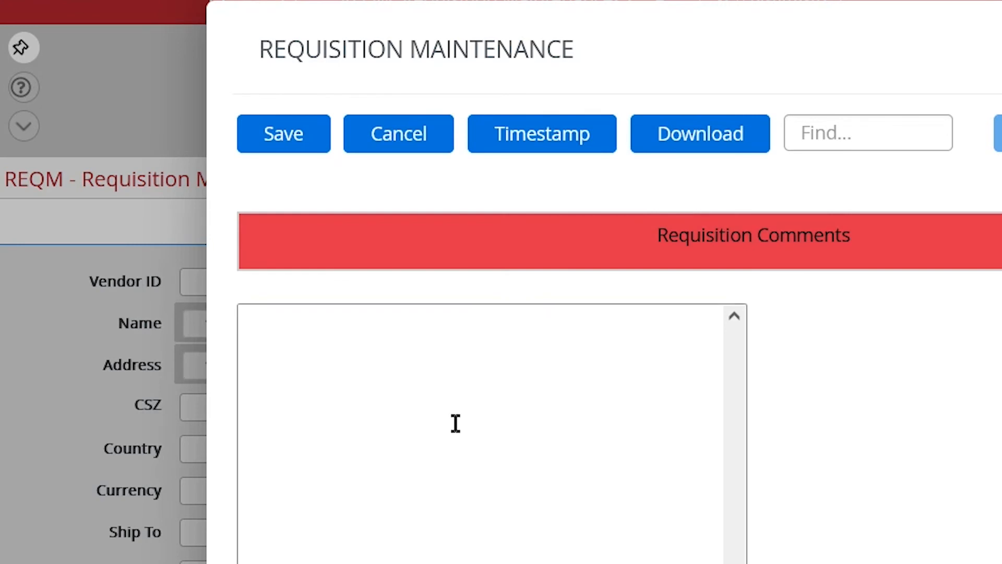
type("Accounting: Vendor will be completing PSC soon. I will forward when received.")
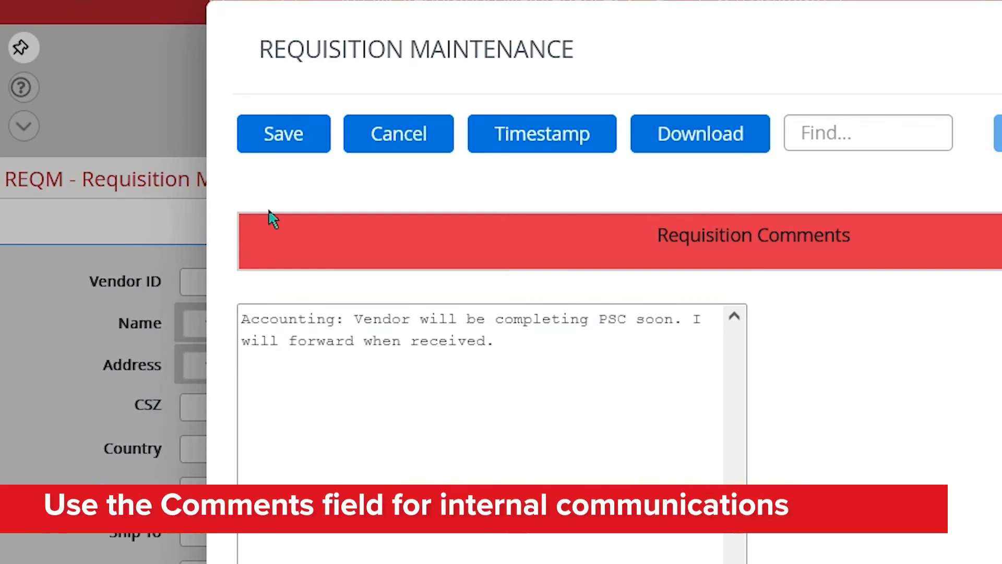
left_click(283, 137)
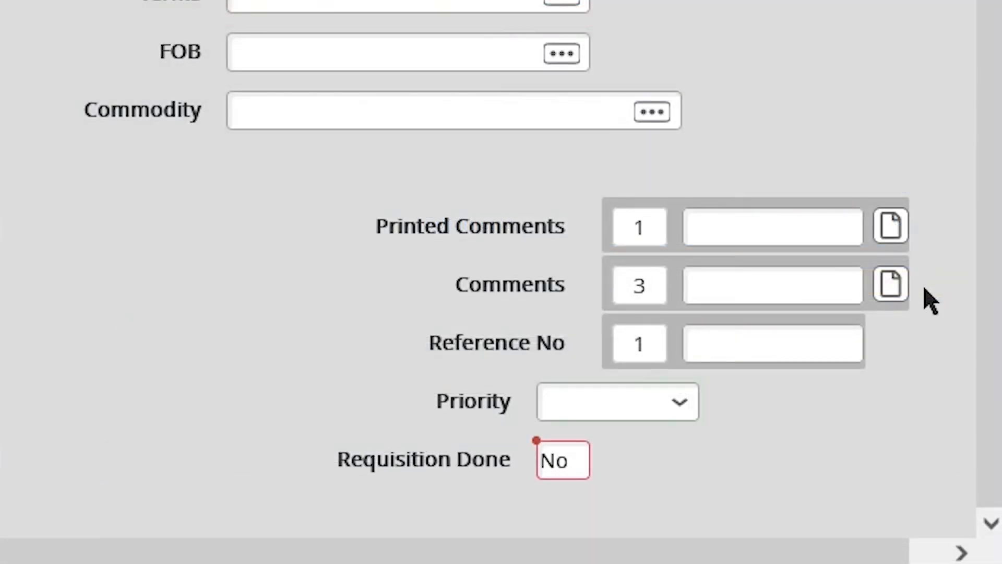
Set Priority to 4 Blanket Order and Requisition Done to Y
left_click(680, 404)
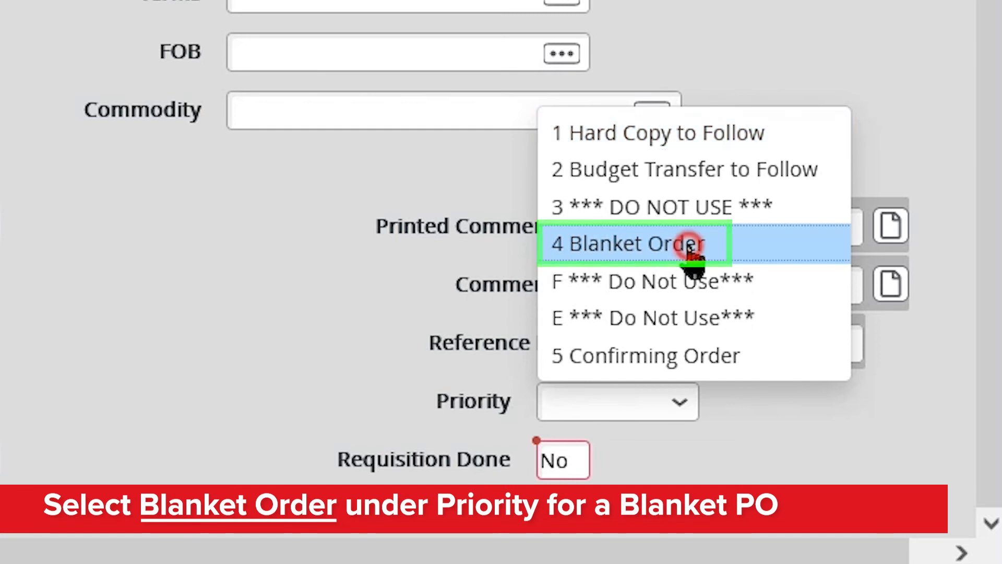
left_click(691, 245)
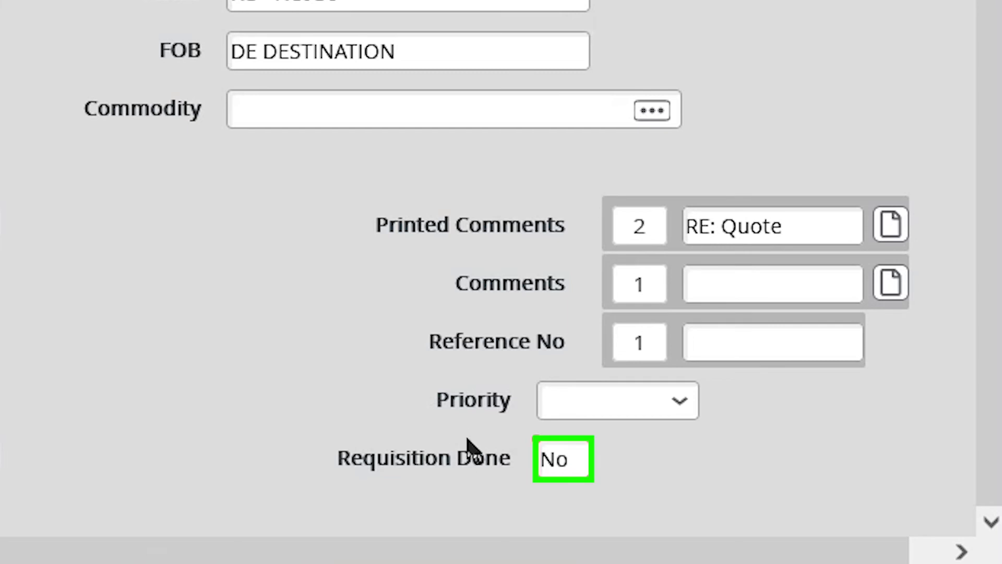
left_click(579, 459)
type("Y")
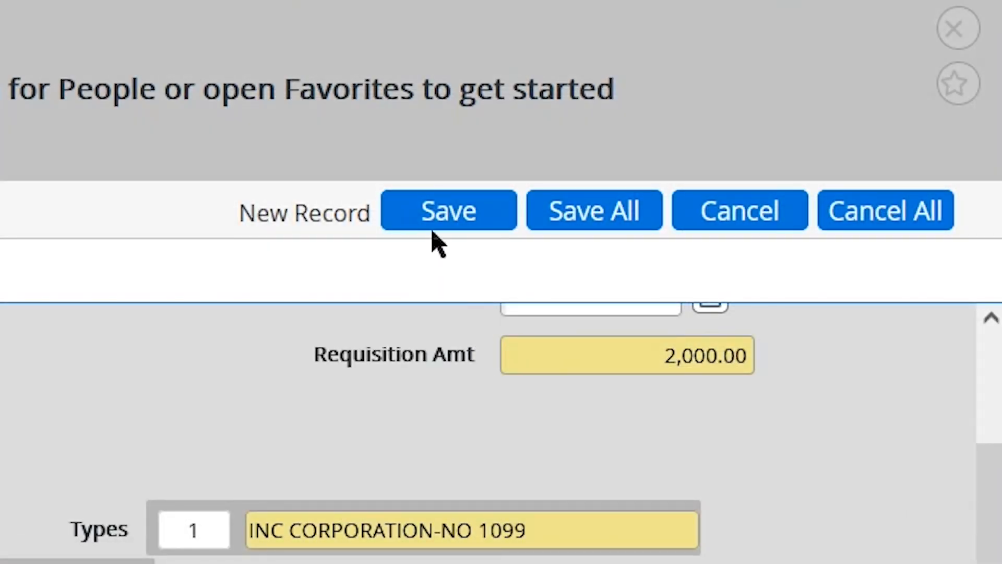
Save and update the requisition past the approvals notice, then close the form
left_click(437, 223)
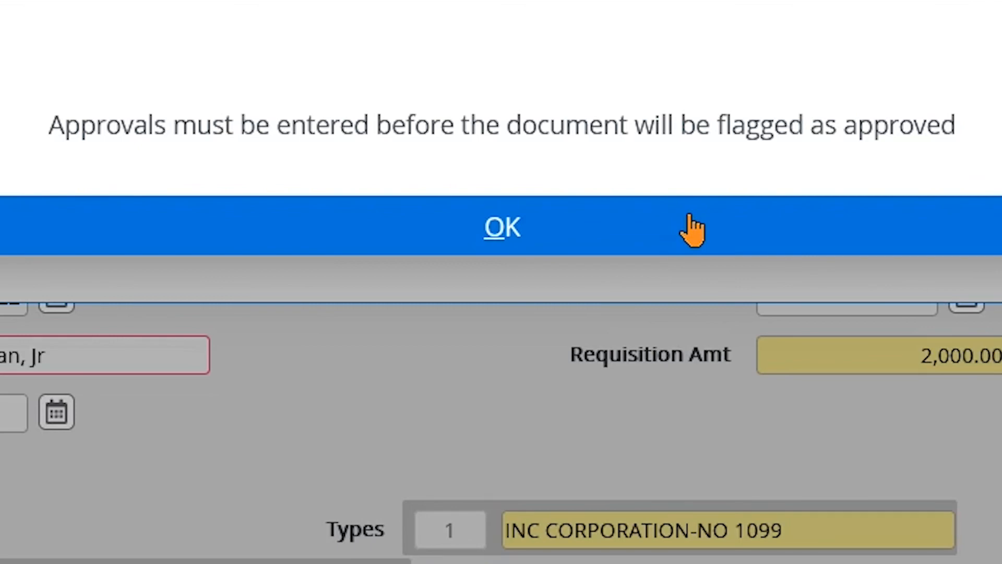
left_click(692, 230)
left_click(689, 210)
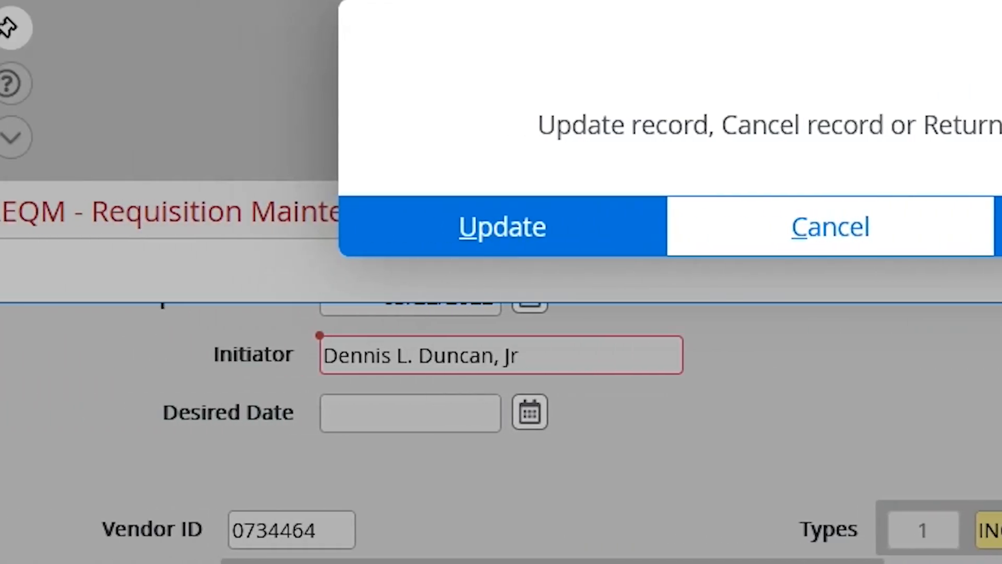
left_click(578, 253)
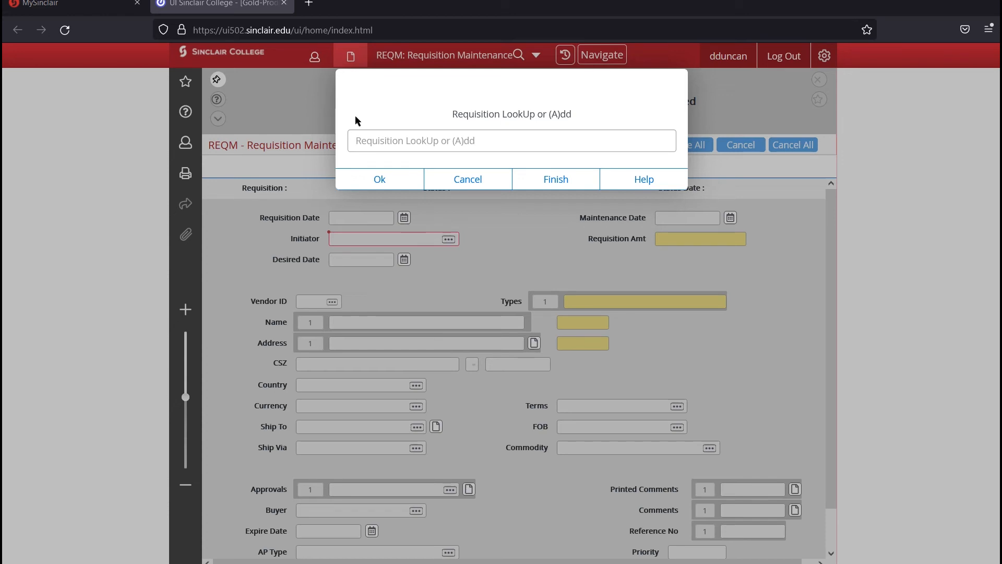
left_click(473, 180)
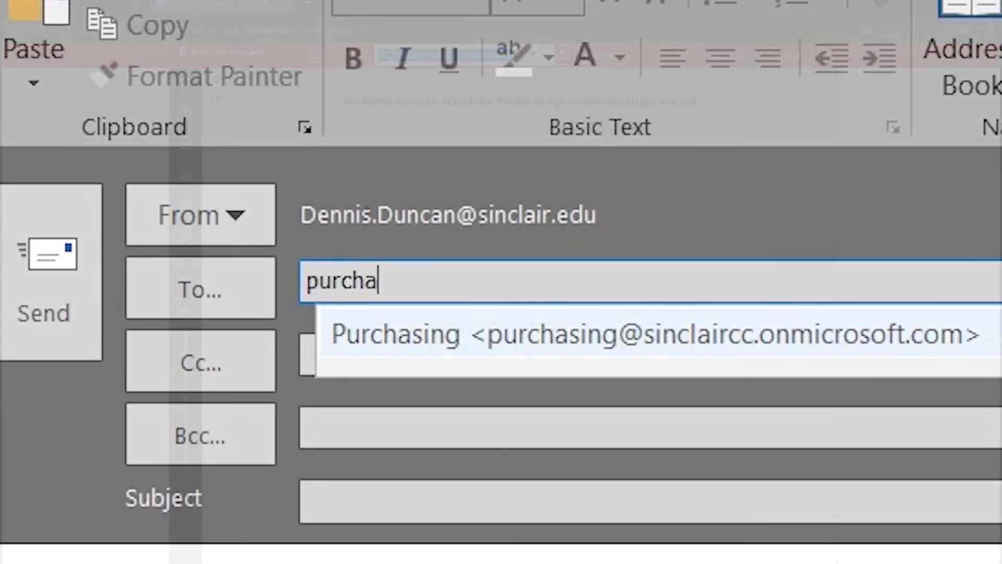
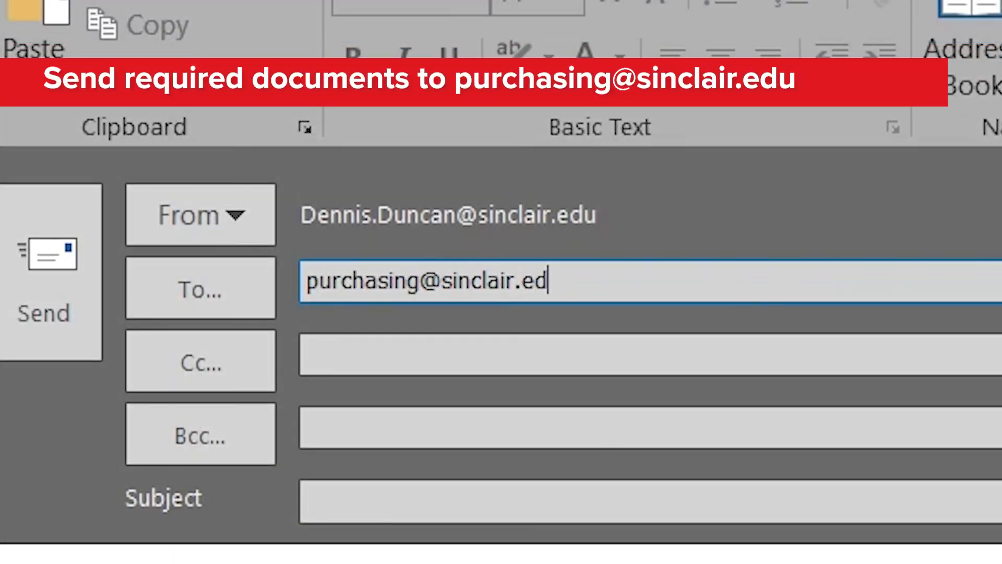
Address the email to the Purchasing department with subject 'OLR #' plus the requisition number
key("Tab")
key("Tab")
key("Tab")
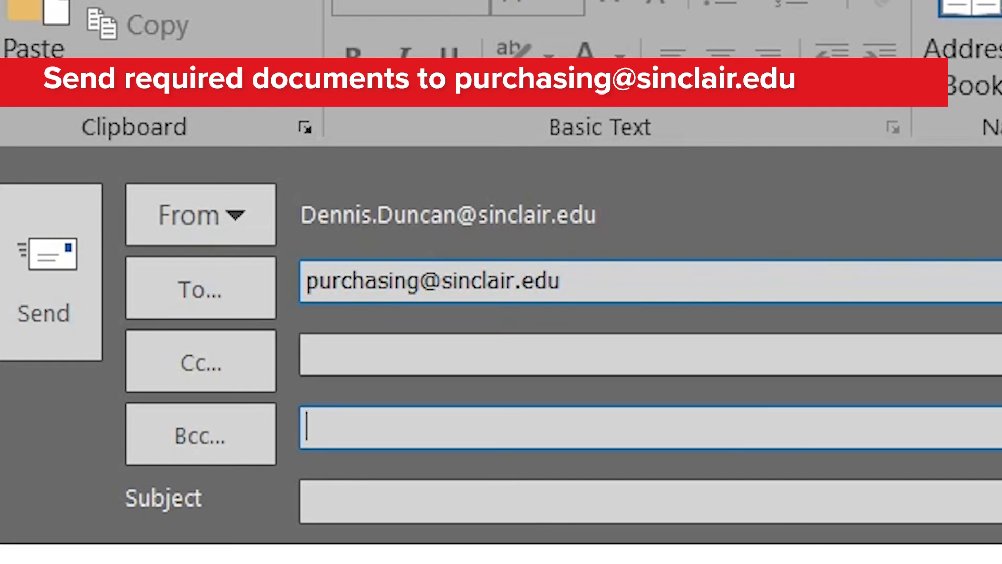
type("OLR")
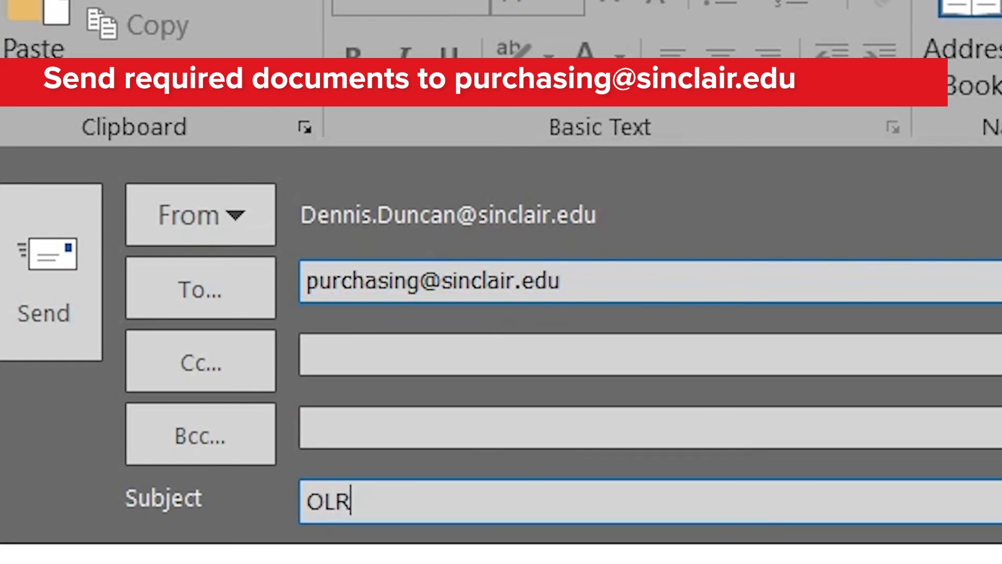
type(" #")
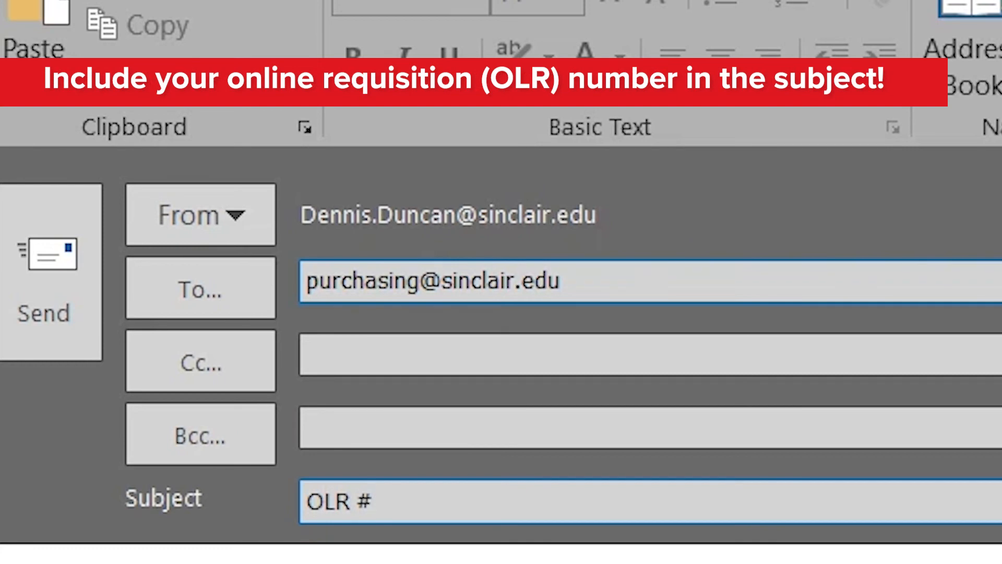
type("12345")
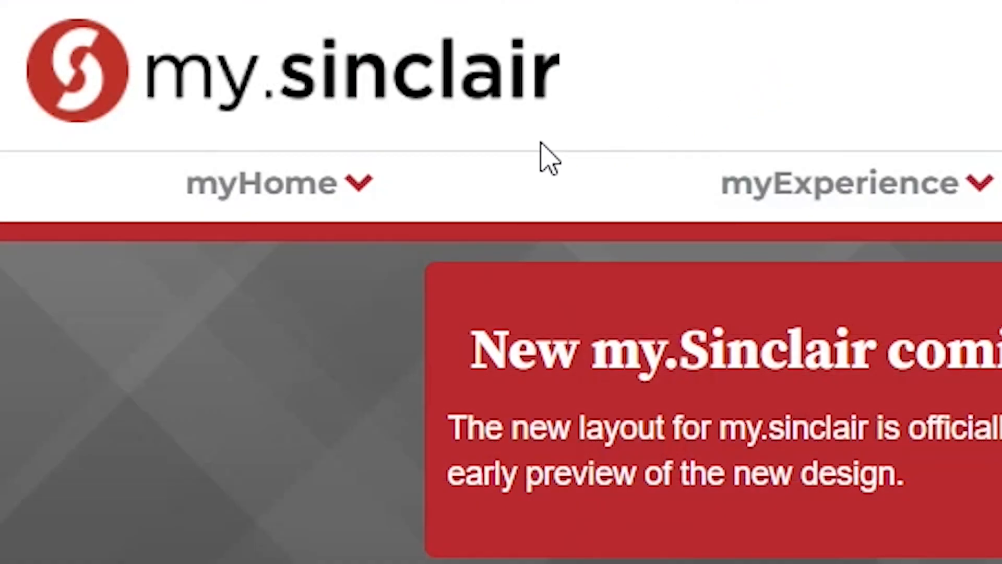
Go from the myHome menu to Colleague Self-Service and open Budget Management
left_click(369, 180)
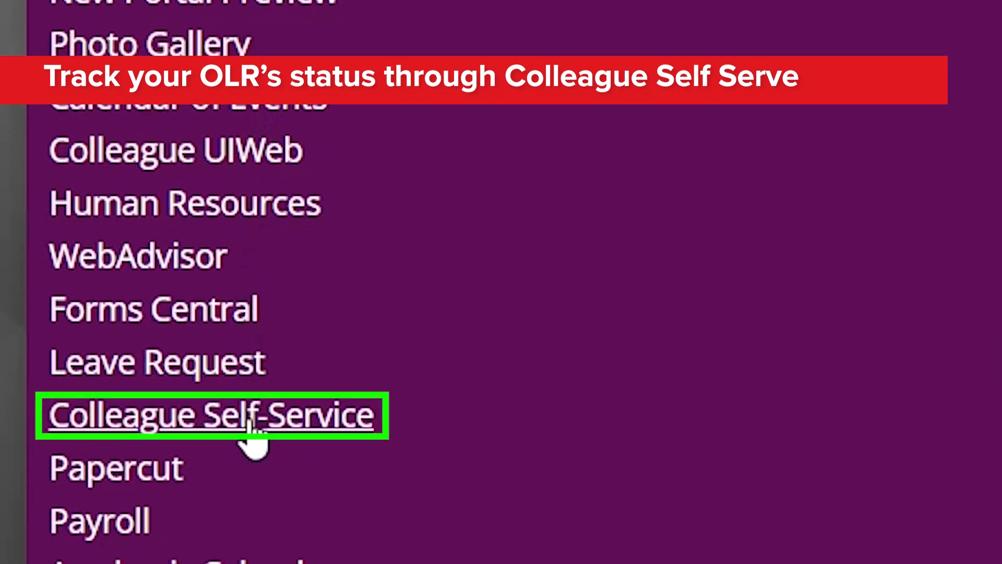
left_click(250, 420)
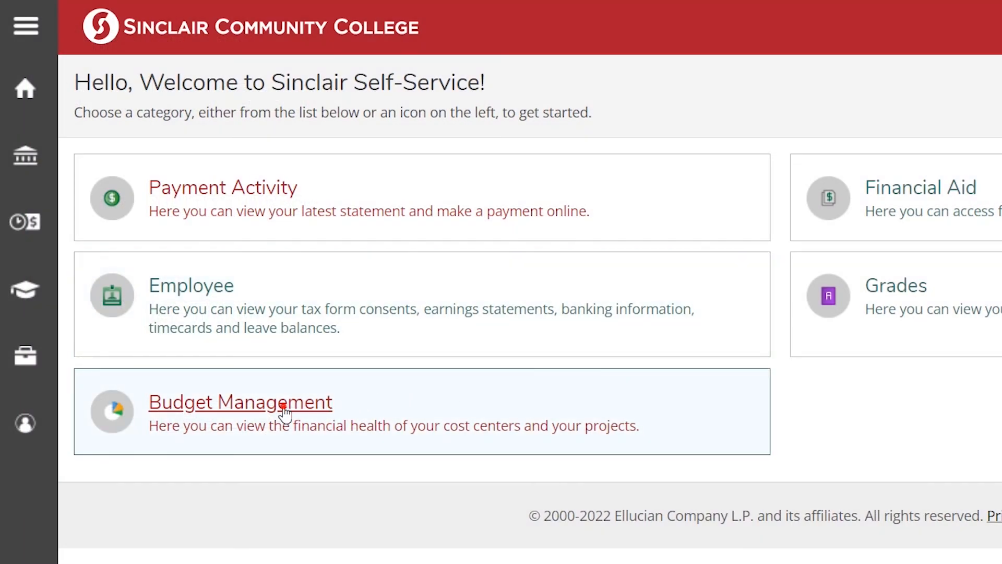
left_click(282, 407)
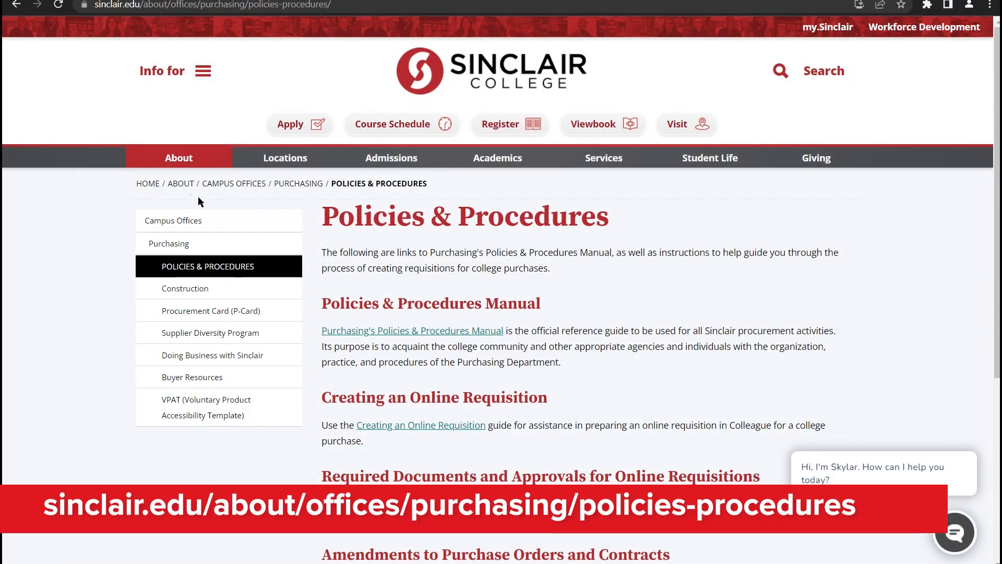
Scroll down Purchasing Policies & Procedures and open the Supporting Documents for Online Requisitions link
scroll(312, 219, "down", 1)
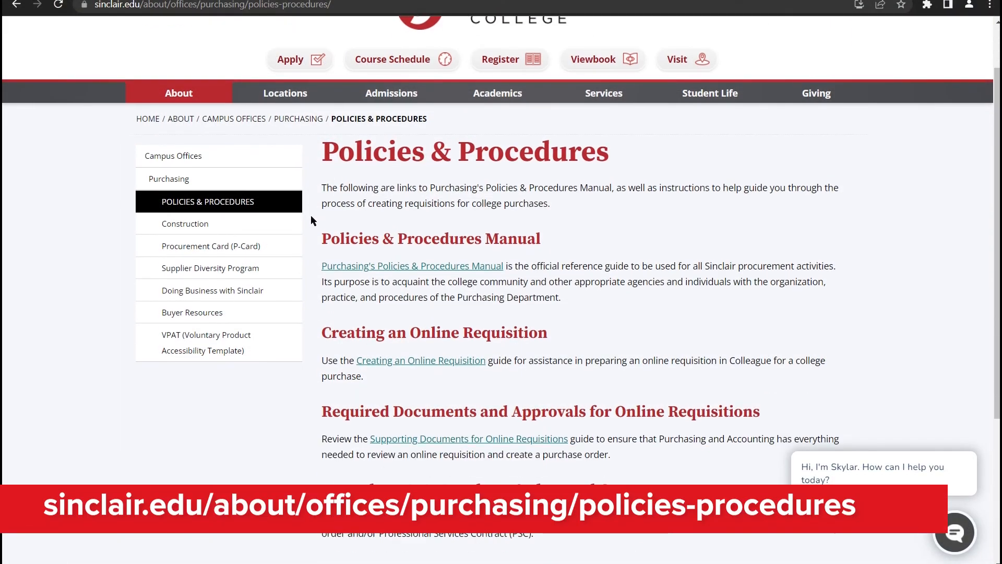
scroll(311, 220, "down", 1)
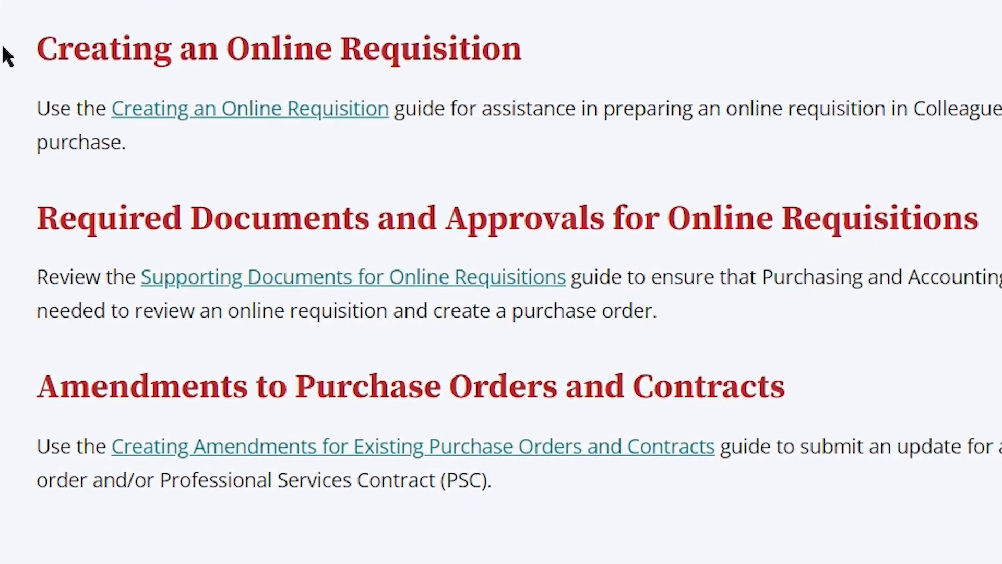
left_click(344, 276)
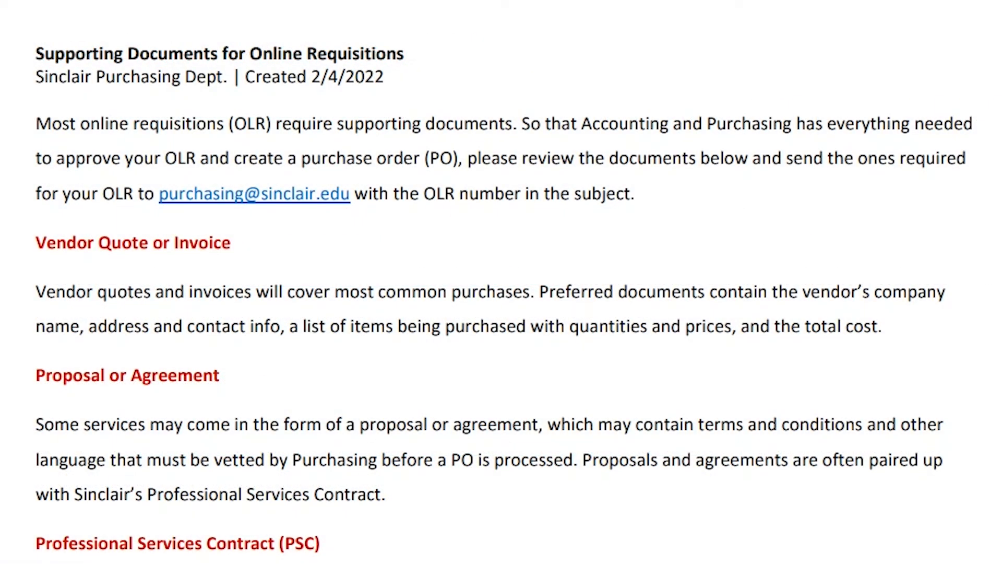